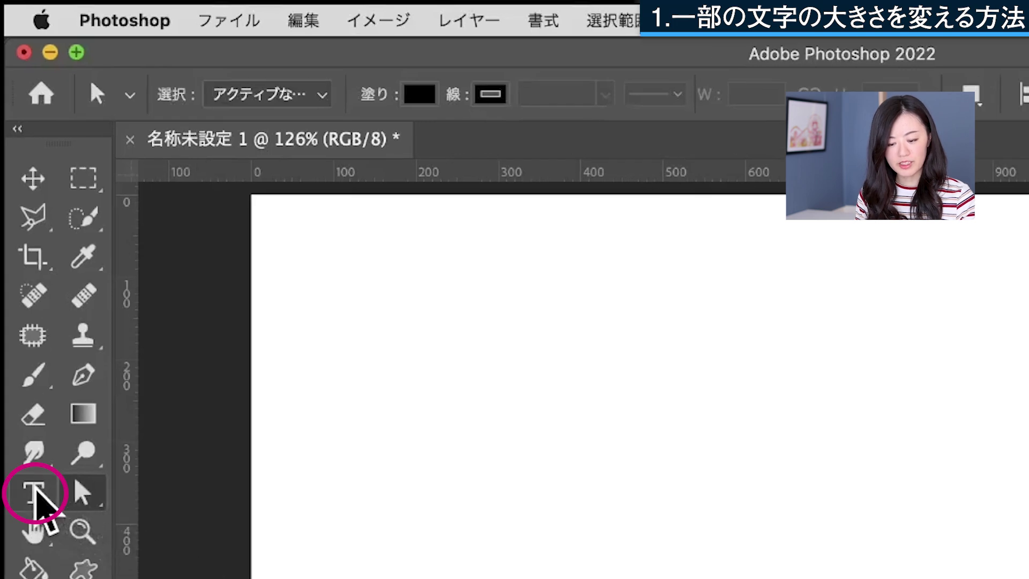
Add a horizontal text layer reading 空が青い on the canvas
{"action": "left_click", "coordinate": [36, 491]}
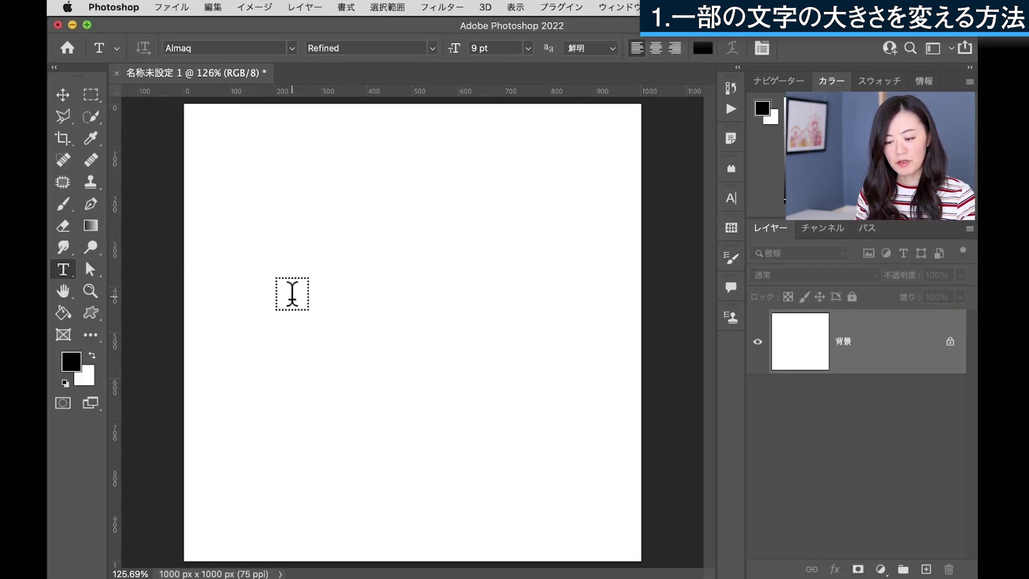
{"action": "left_click", "coordinate": [260, 309]}
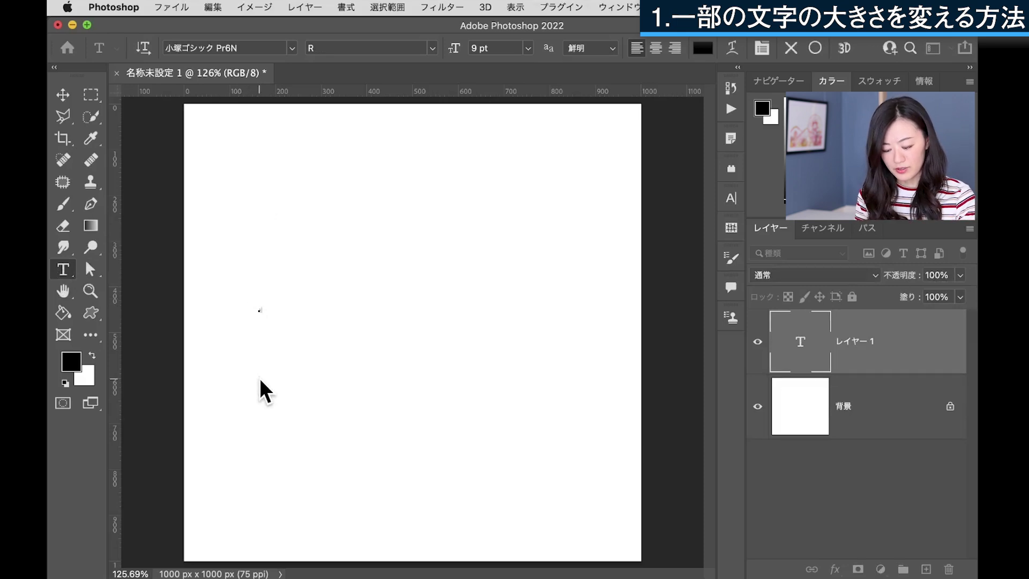
{"action": "type", "text": "空が青い"}
{"action": "key", "text": "Return"}
{"action": "left_click", "coordinate": [855, 424]}
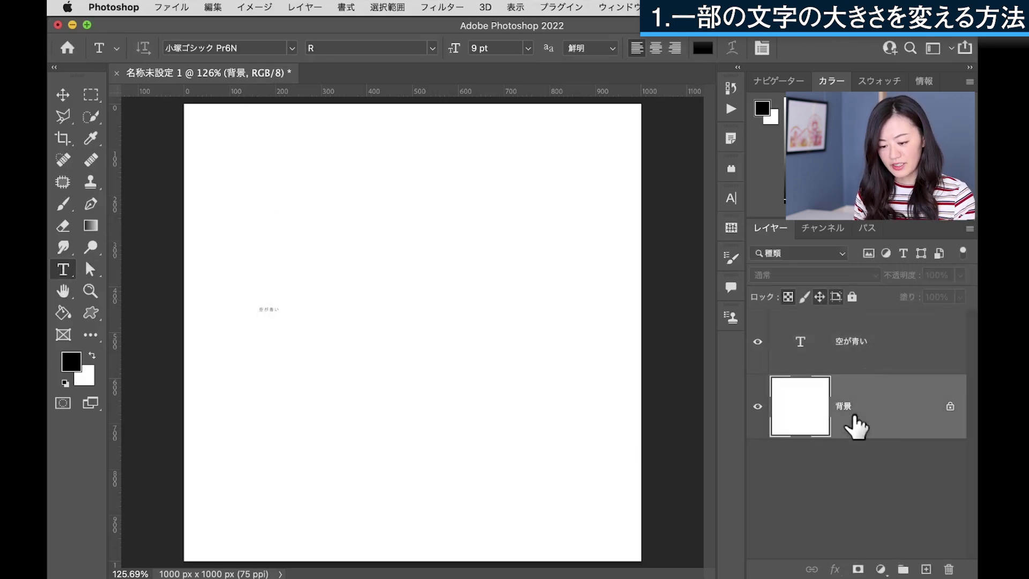
Scale the 空が青い text up to span most of the canvas width
{"action": "left_click", "coordinate": [908, 349]}
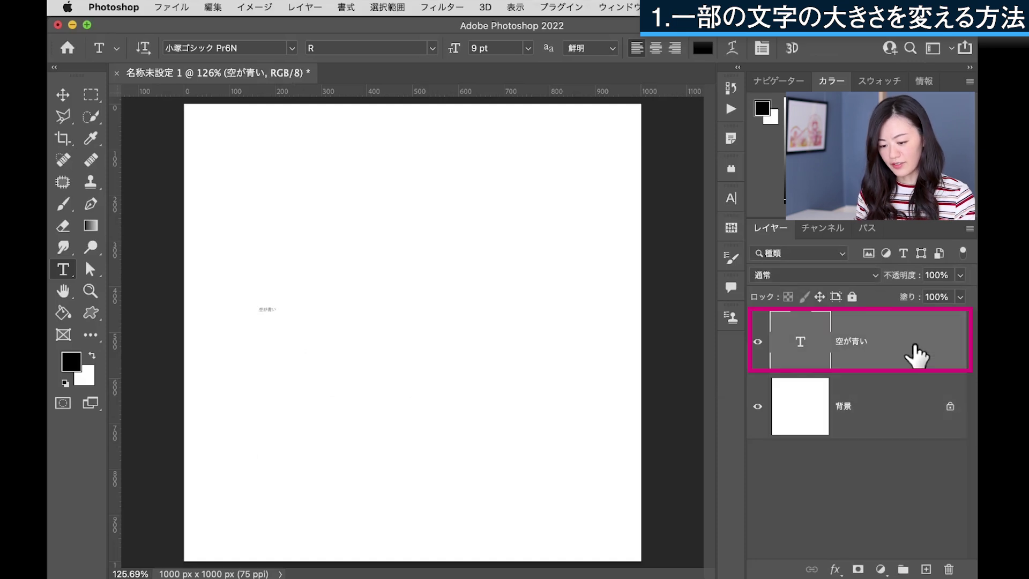
{"action": "key", "text": "ctrl+t"}
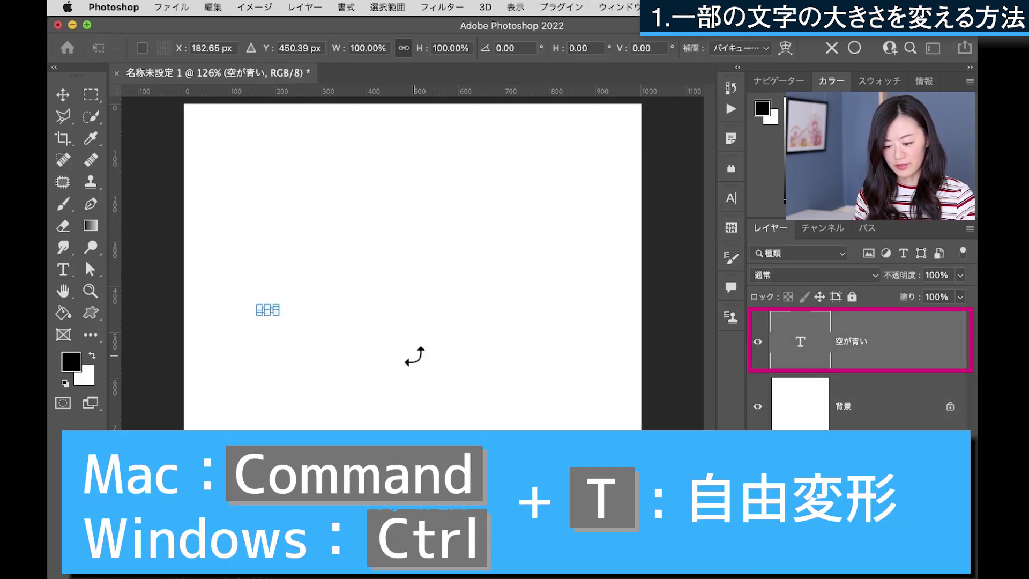
{"action": "mouse_move", "coordinate": [280, 316]}
{"action": "left_mouse_down"}
{"action": "mouse_move", "coordinate": [515, 317]}
{"action": "mouse_move", "coordinate": [566, 341]}
{"action": "left_mouse_up"}
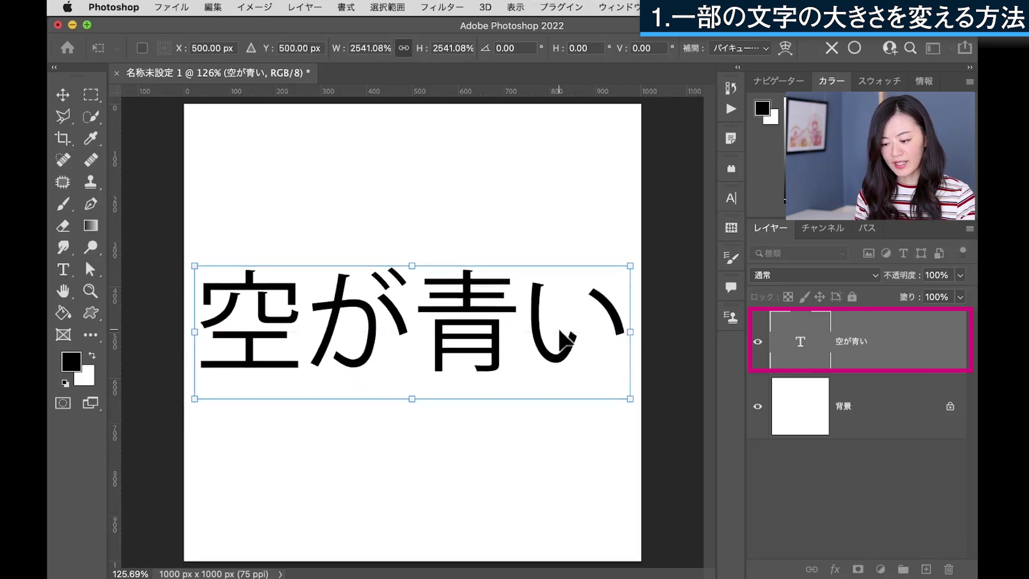
{"action": "key", "text": "Return"}
{"action": "key", "text": "t"}
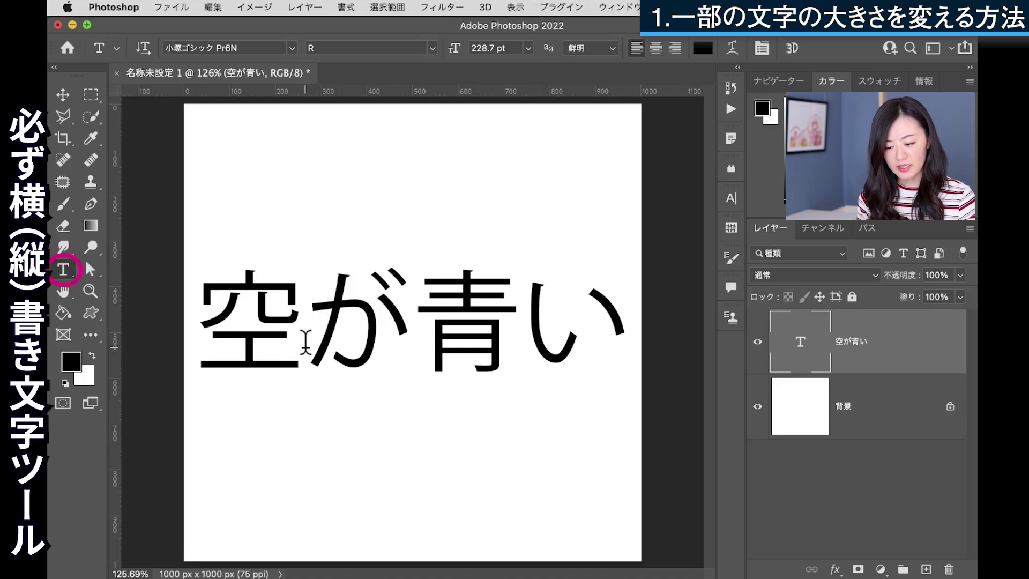
Select が and set its font size to 150 pt
{"action": "left_click", "coordinate": [312, 328]}
{"action": "left_click_drag", "start_coordinate": [312, 328], "coordinate": [370, 324]}
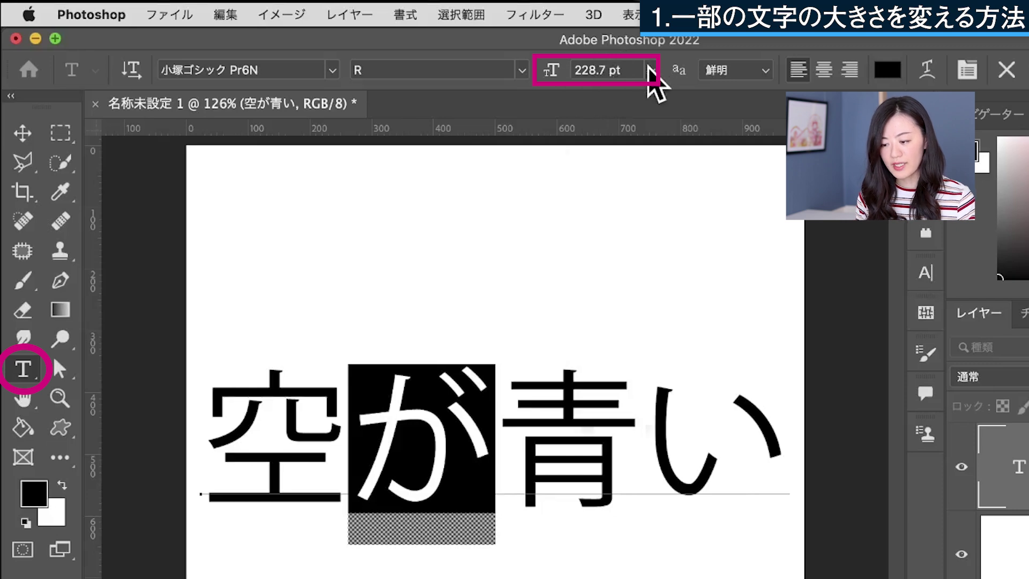
{"action": "left_click", "coordinate": [650, 70]}
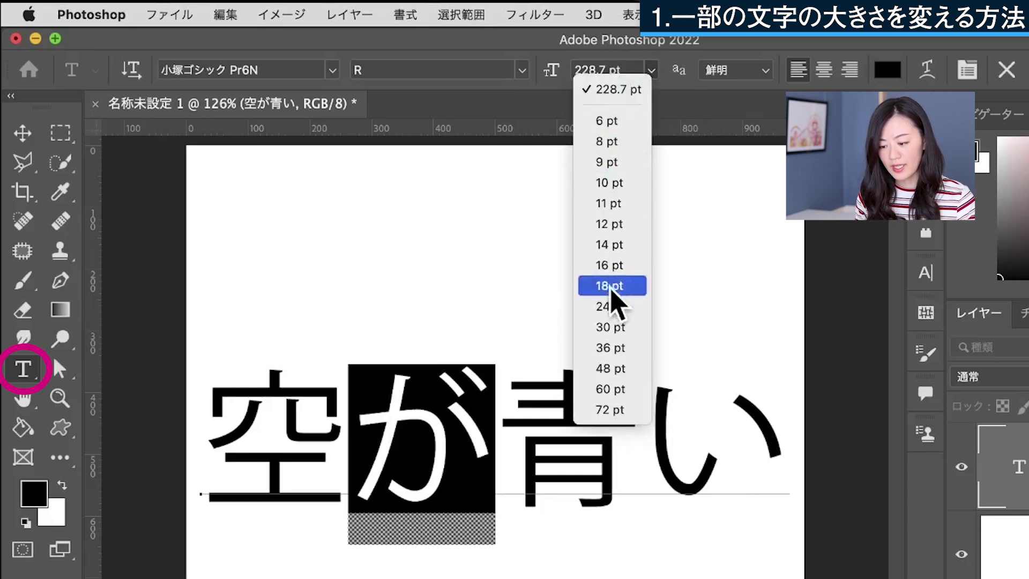
{"action": "left_click", "coordinate": [605, 410]}
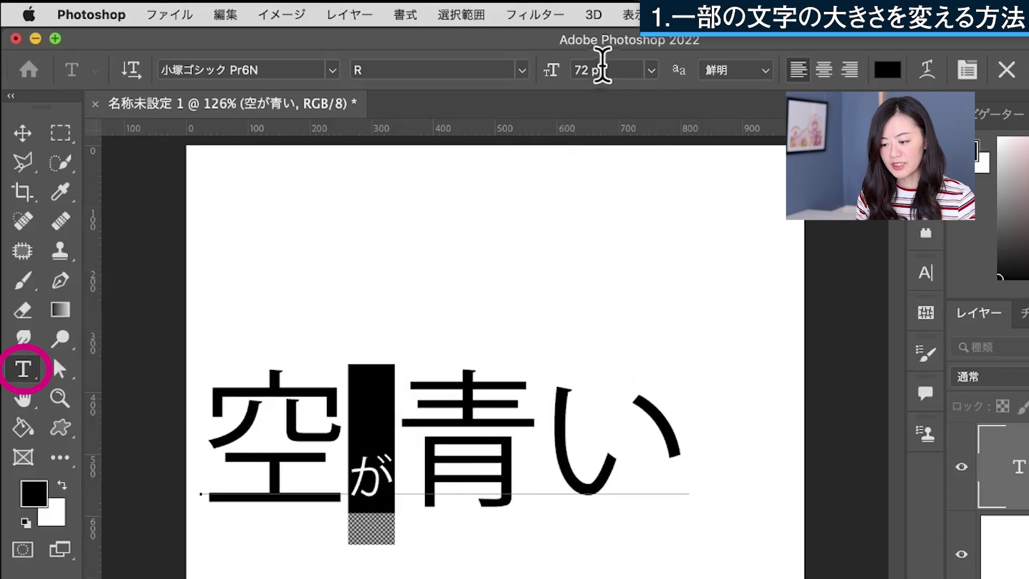
{"action": "type", "text": "150"}
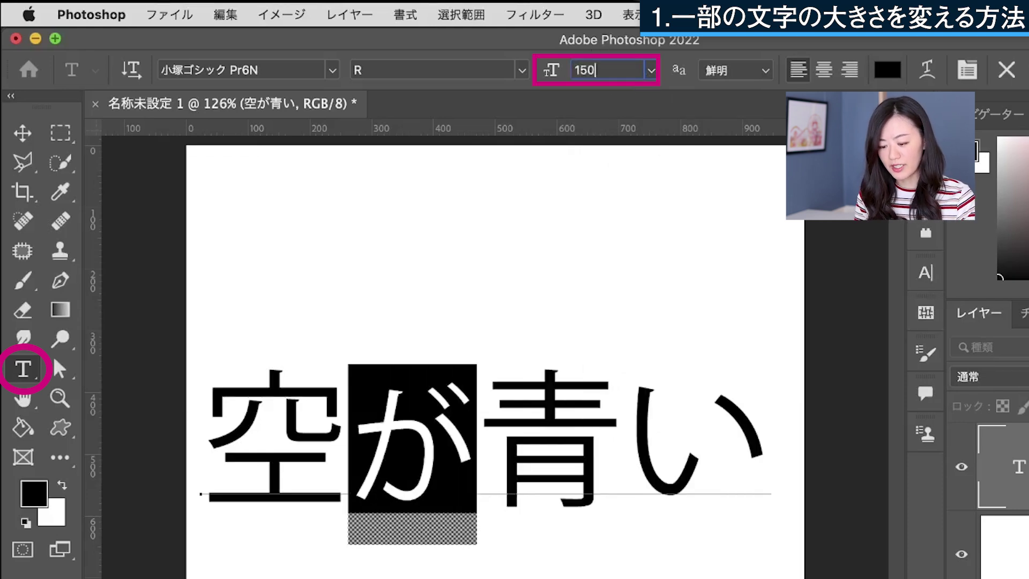
{"action": "key", "text": "Return"}
Select 空 and then が to compare their sizes
{"action": "left_click", "coordinate": [335, 448]}
{"action": "double_click", "coordinate": [268, 459]}
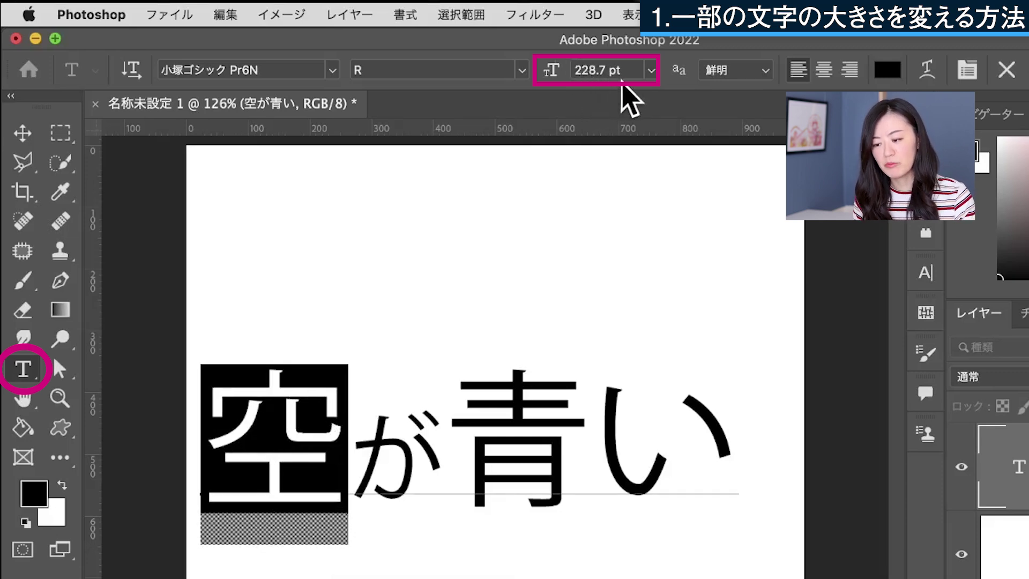
{"action": "left_click", "coordinate": [373, 426]}
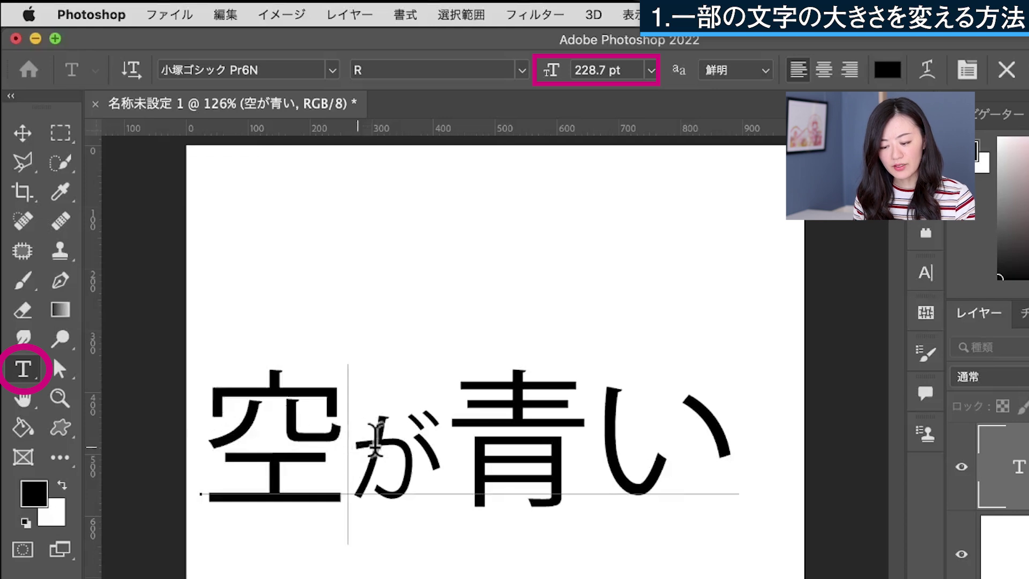
{"action": "double_click", "coordinate": [366, 440]}
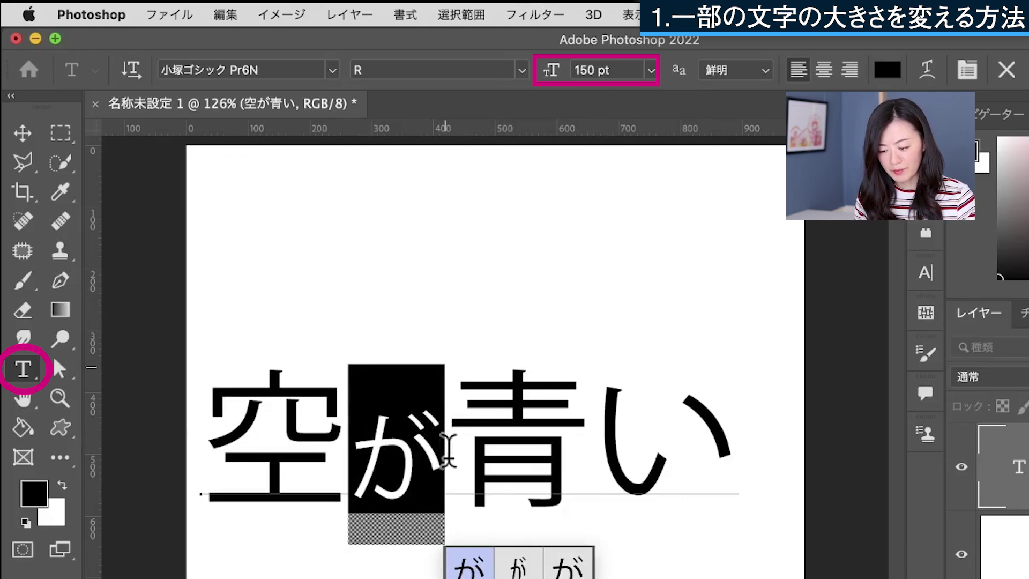
Set い to 150 pt as well, then reselect が
{"action": "left_click", "coordinate": [593, 437]}
{"action": "key", "text": "shift+Right"}
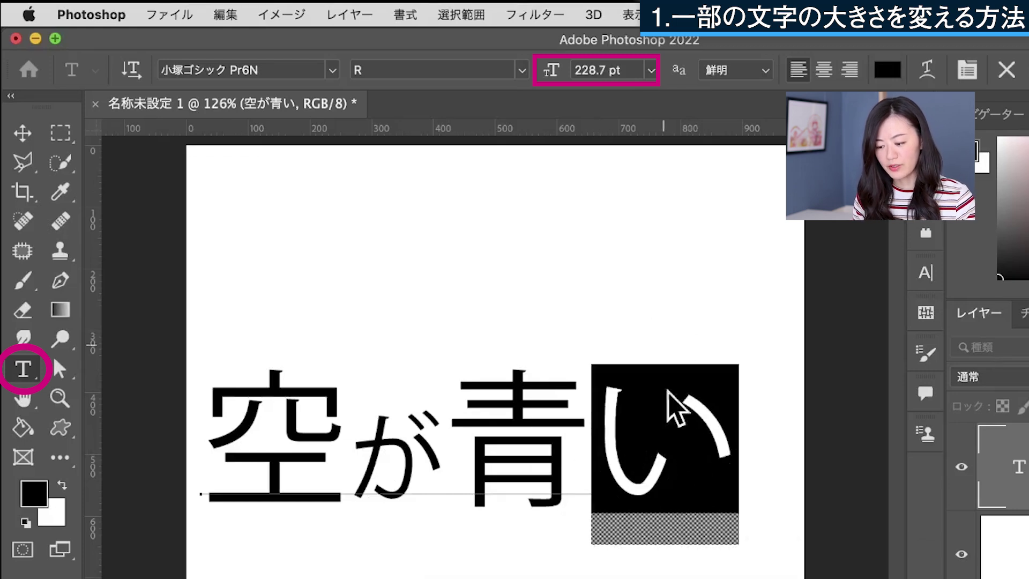
{"action": "type", "text": "150"}
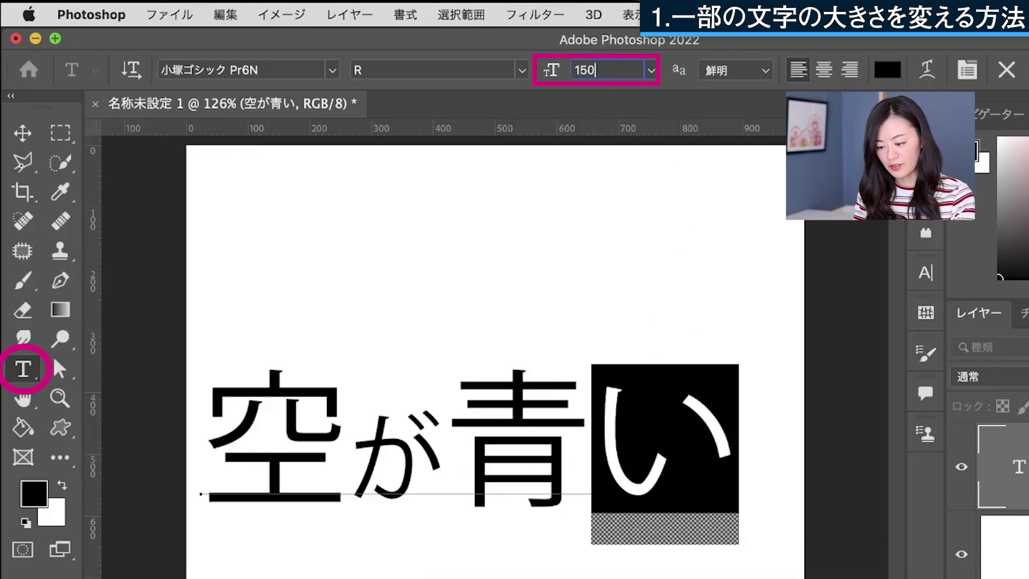
{"action": "key", "text": "Return"}
{"action": "left_click", "coordinate": [562, 418]}
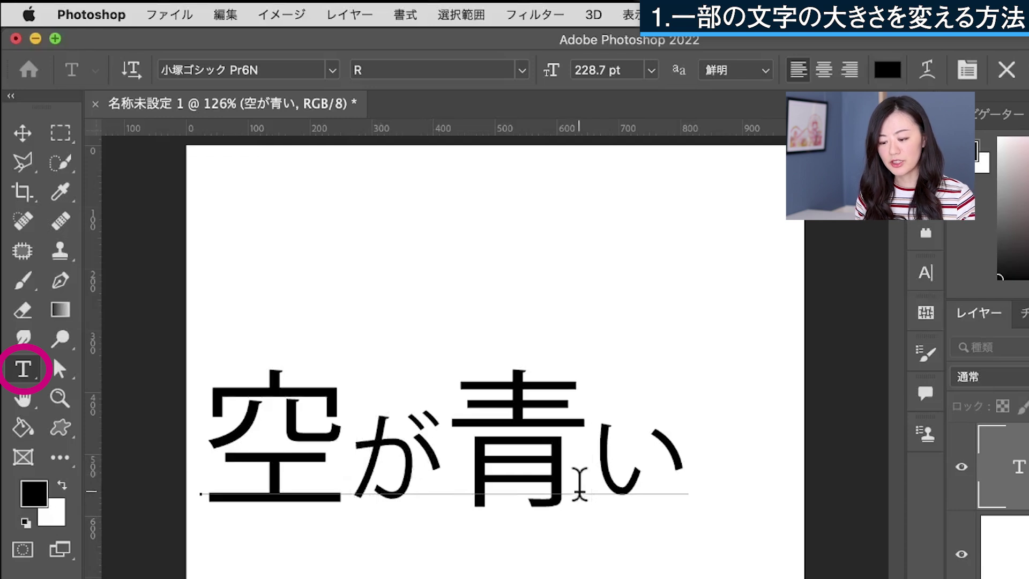
{"action": "left_click_drag", "start_coordinate": [346, 450], "coordinate": [406, 450]}
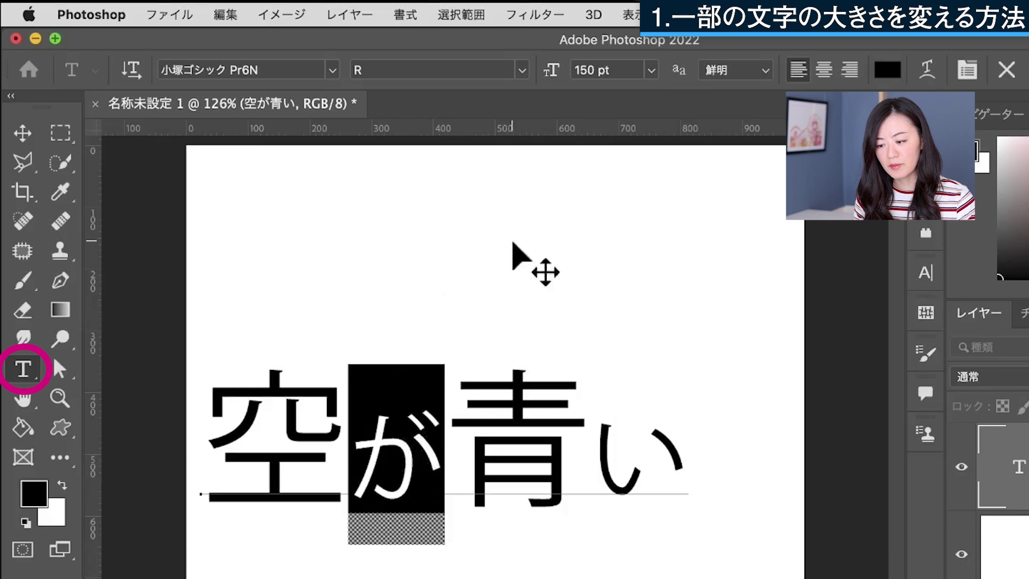
Make が bold and change its font to A-OTF リュウミン Pr6N
{"action": "left_click", "coordinate": [473, 71]}
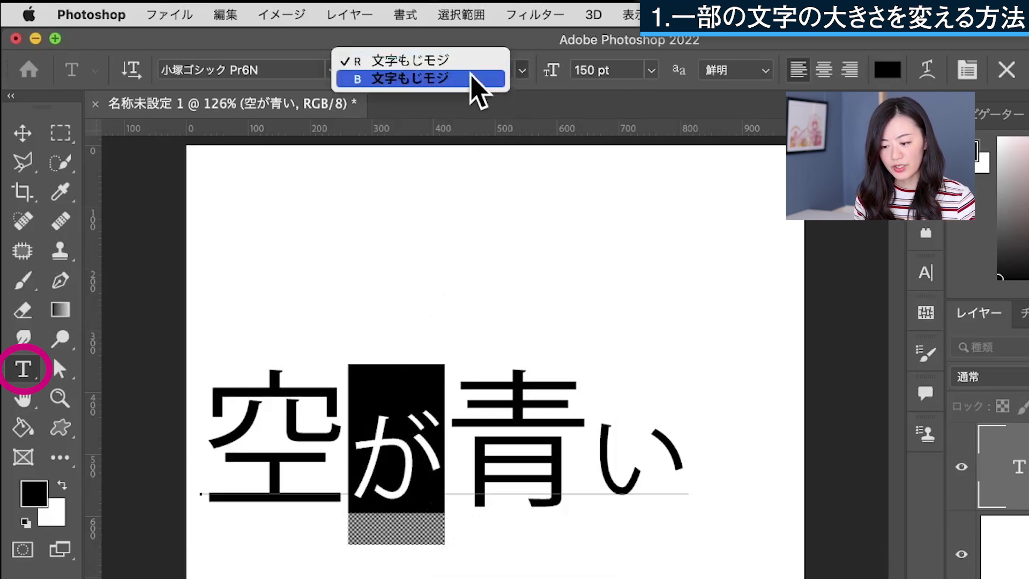
{"action": "left_click", "coordinate": [472, 78]}
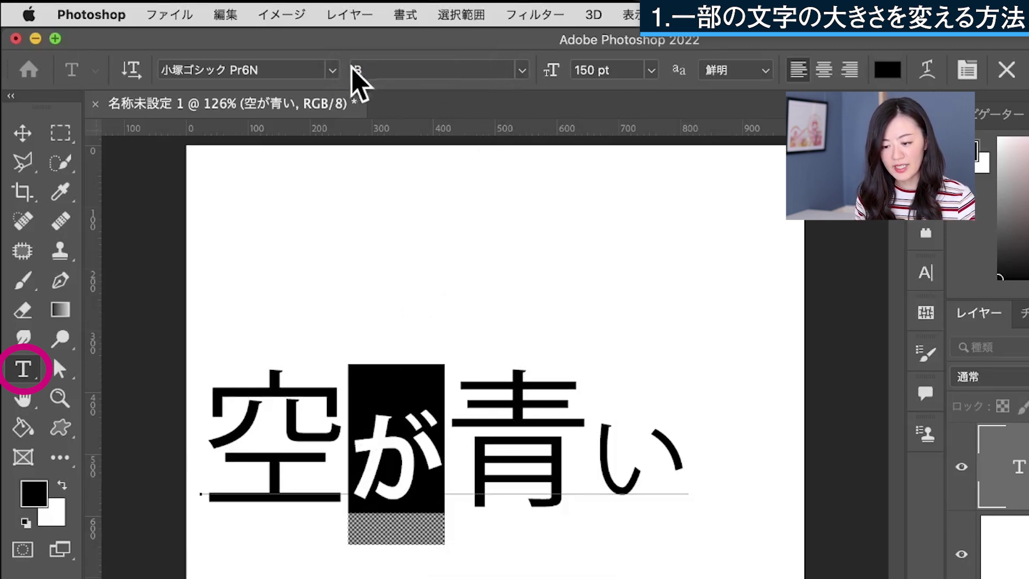
{"action": "left_click", "coordinate": [333, 70]}
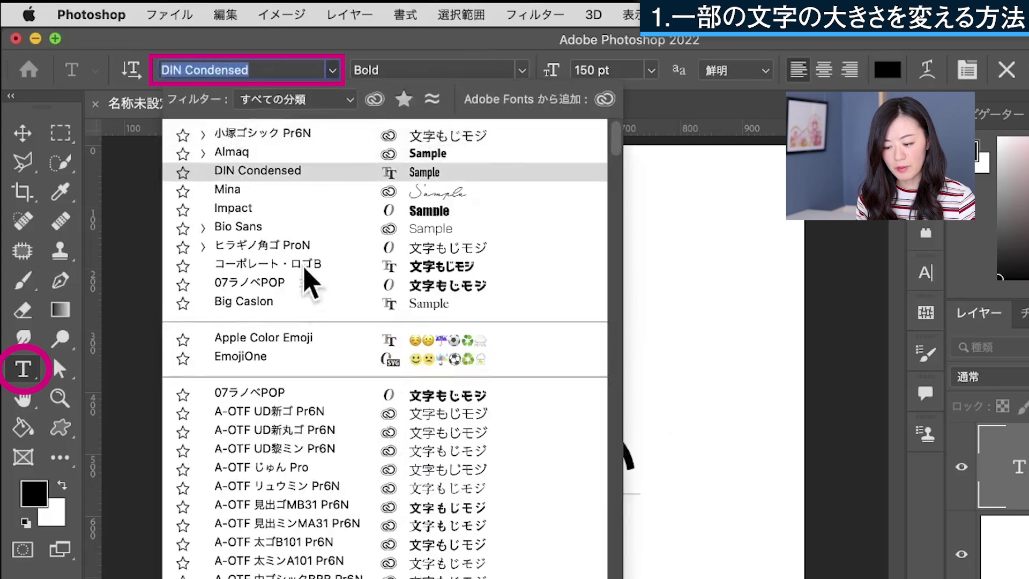
{"action": "left_click", "coordinate": [285, 486]}
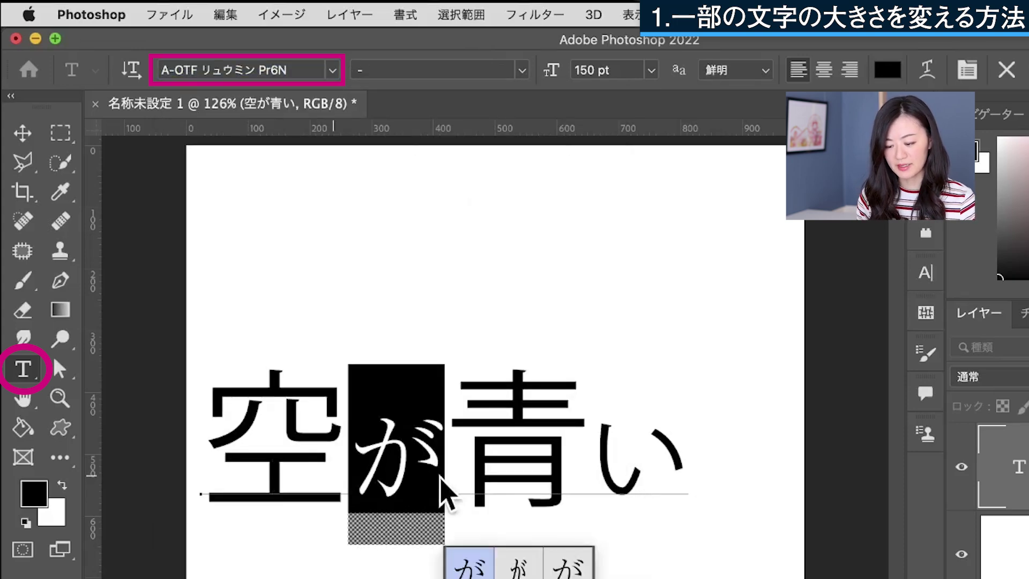
{"action": "left_click", "coordinate": [446, 489]}
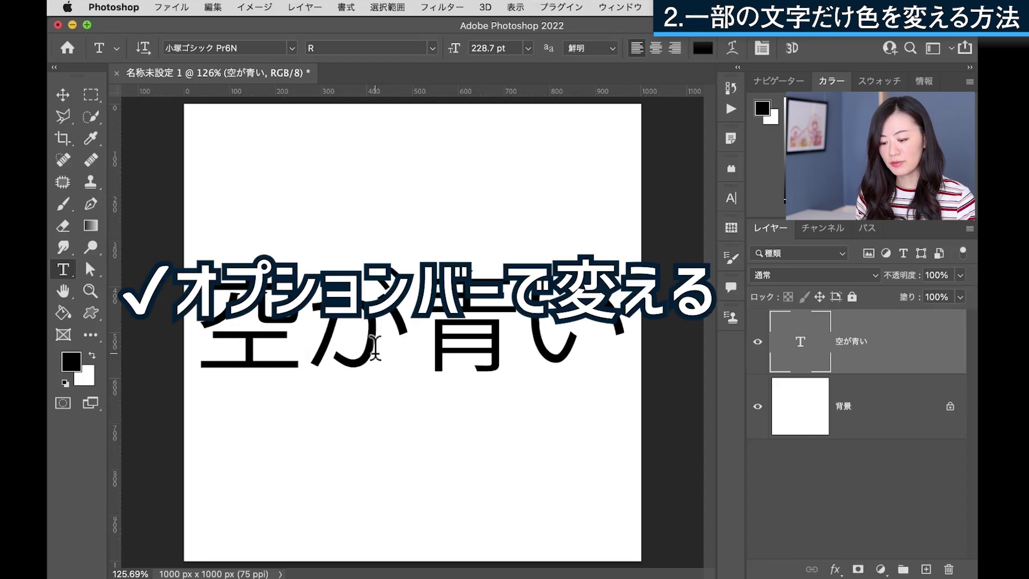
{"action": "left_click", "coordinate": [317, 330]}
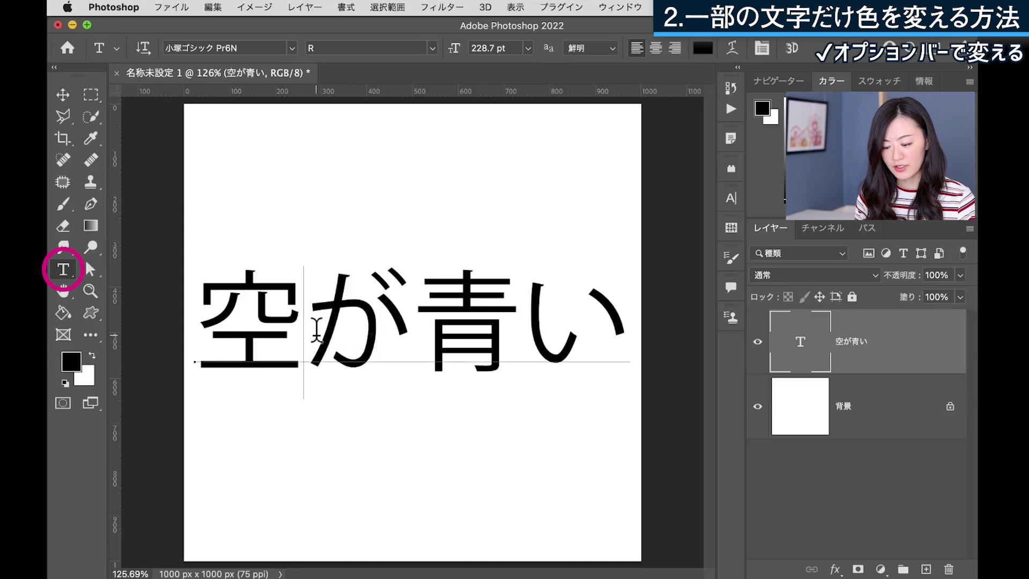
{"action": "left_click_drag", "start_coordinate": [328, 330], "coordinate": [375, 330]}
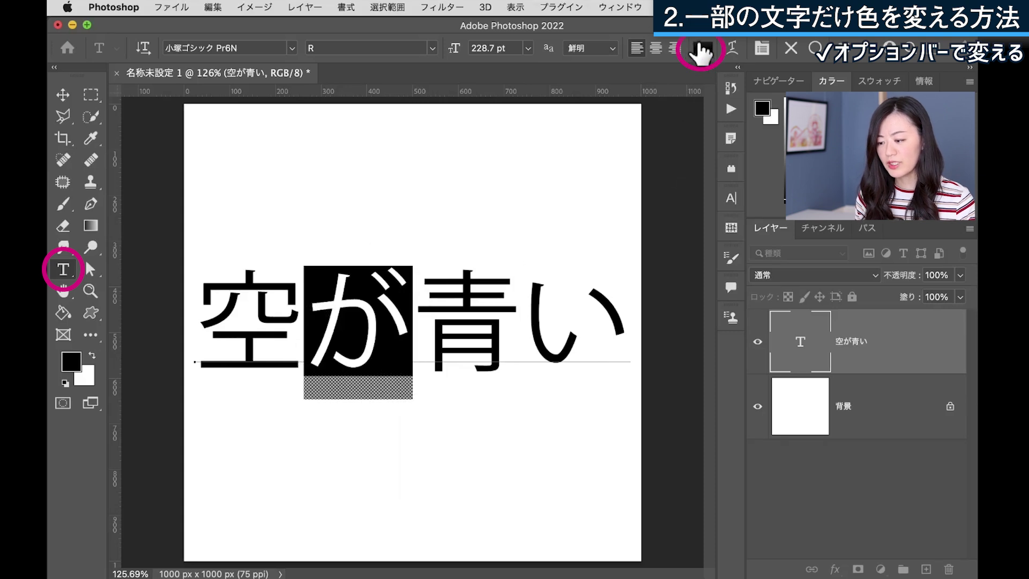
{"action": "left_click", "coordinate": [702, 52]}
{"action": "mouse_move", "coordinate": [533, 280]}
{"action": "left_mouse_down"}
{"action": "mouse_move", "coordinate": [540, 238]}
{"action": "mouse_move", "coordinate": [587, 169]}
{"action": "left_mouse_up"}
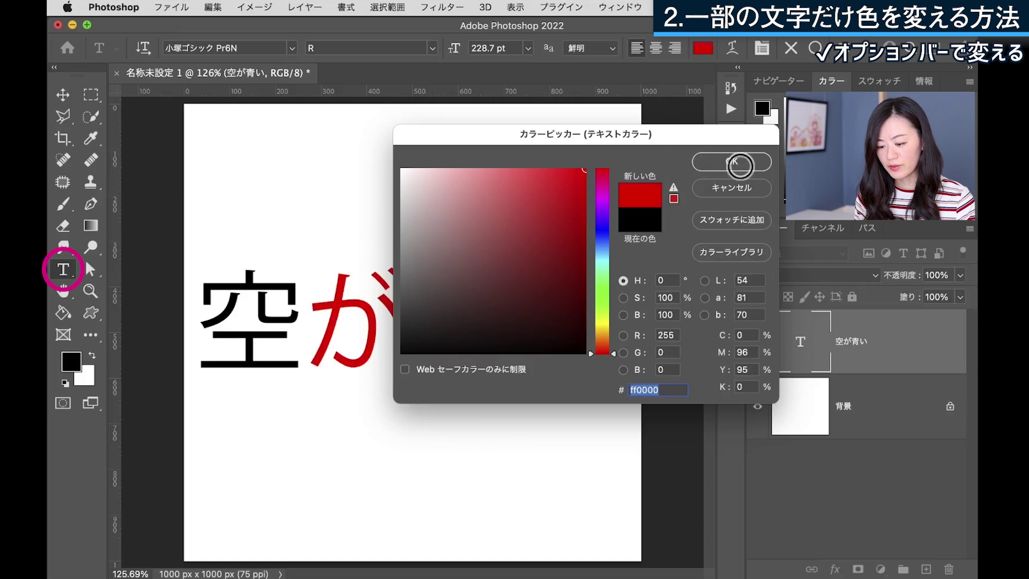
{"action": "left_click", "coordinate": [732, 162]}
{"action": "left_click", "coordinate": [388, 506]}
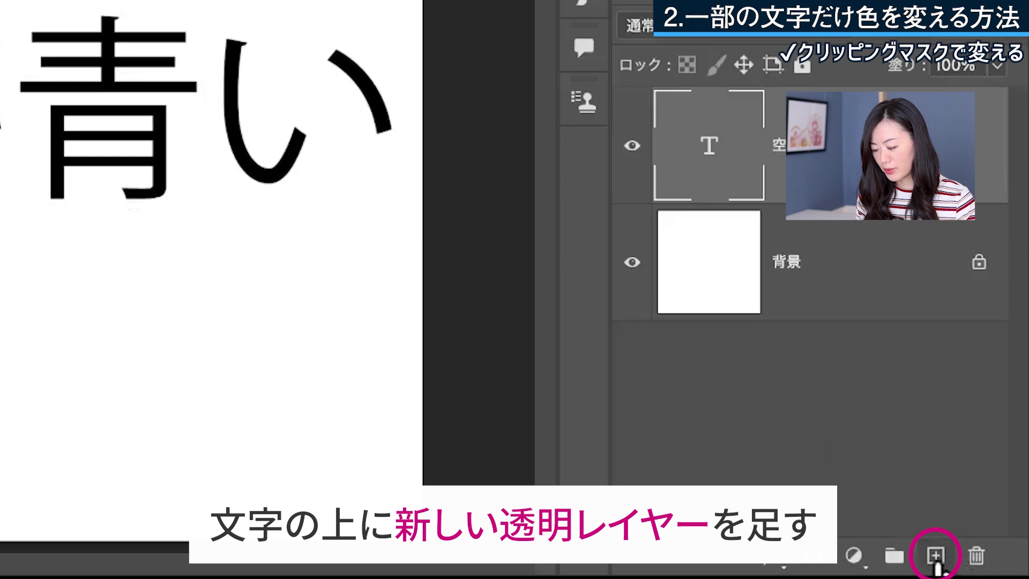
Create a new layer above 空が青い and clip it to the text layer
{"action": "left_click", "coordinate": [935, 557]}
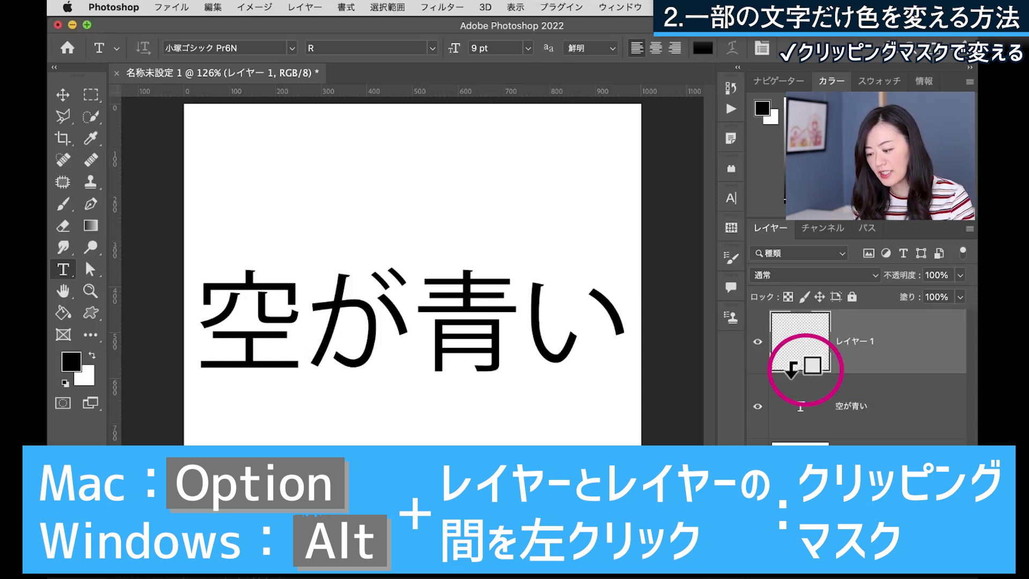
{"action": "left_click", "coordinate": [792, 370], "text": "alt"}
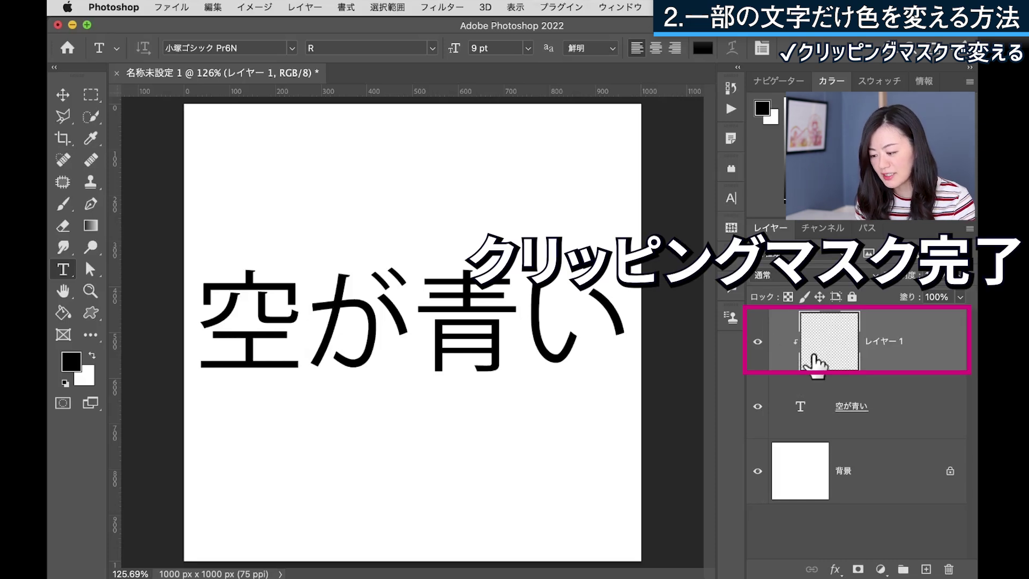
Brush cyan (00f6ff) over the lower stroke of が
{"action": "left_click", "coordinate": [65, 205]}
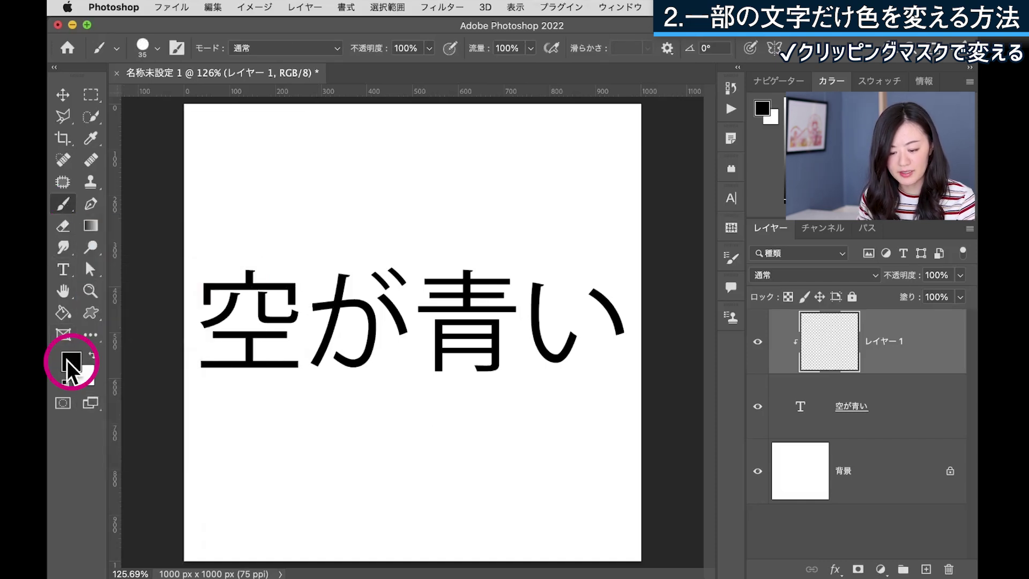
{"action": "left_click", "coordinate": [72, 362]}
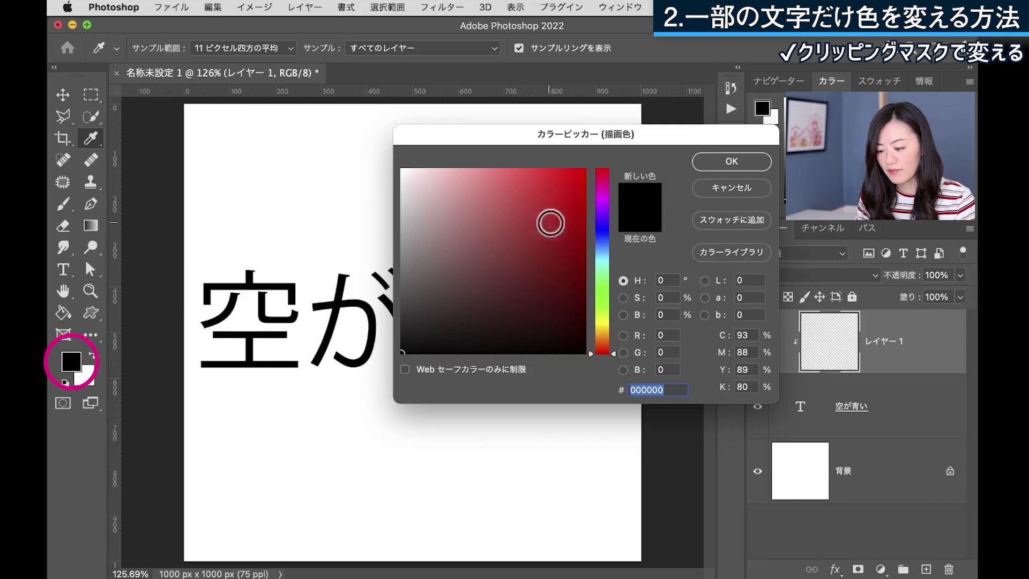
{"action": "left_click", "coordinate": [603, 258]}
{"action": "left_click_drag", "start_coordinate": [542, 191], "coordinate": [594, 150]}
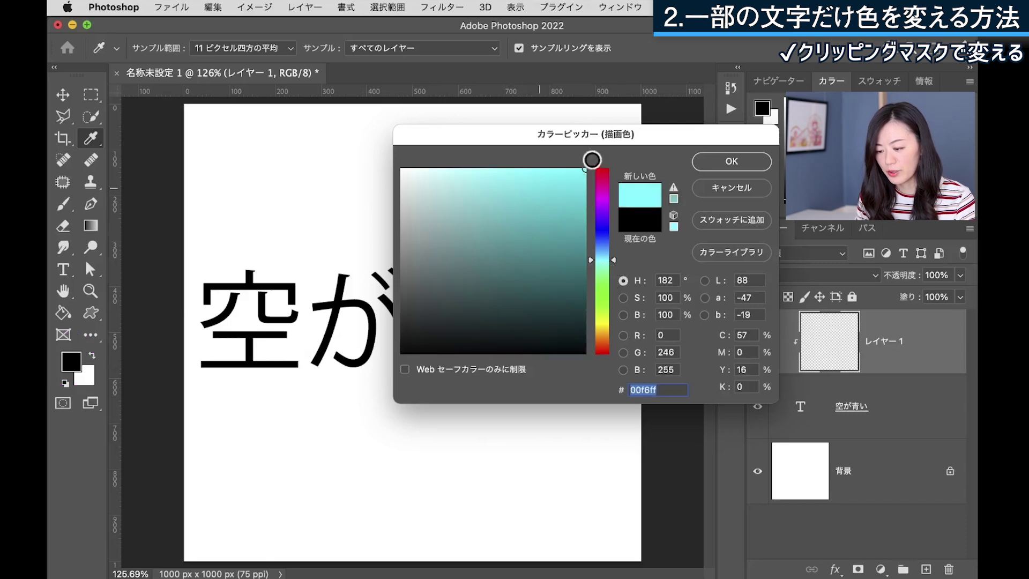
{"action": "left_click", "coordinate": [731, 161]}
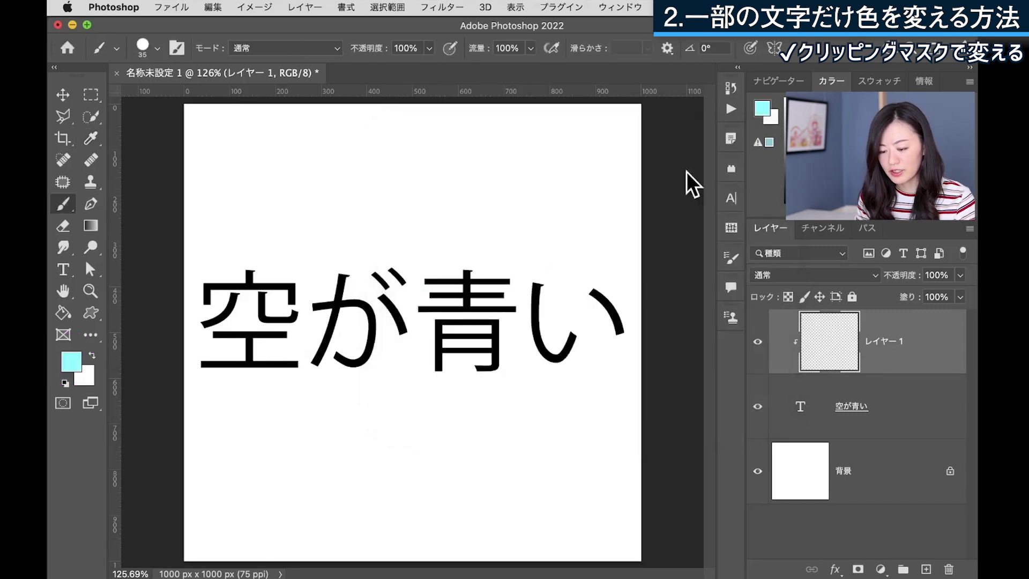
{"action": "key", "text": "super+plus"}
{"action": "key", "text": "super+plus"}
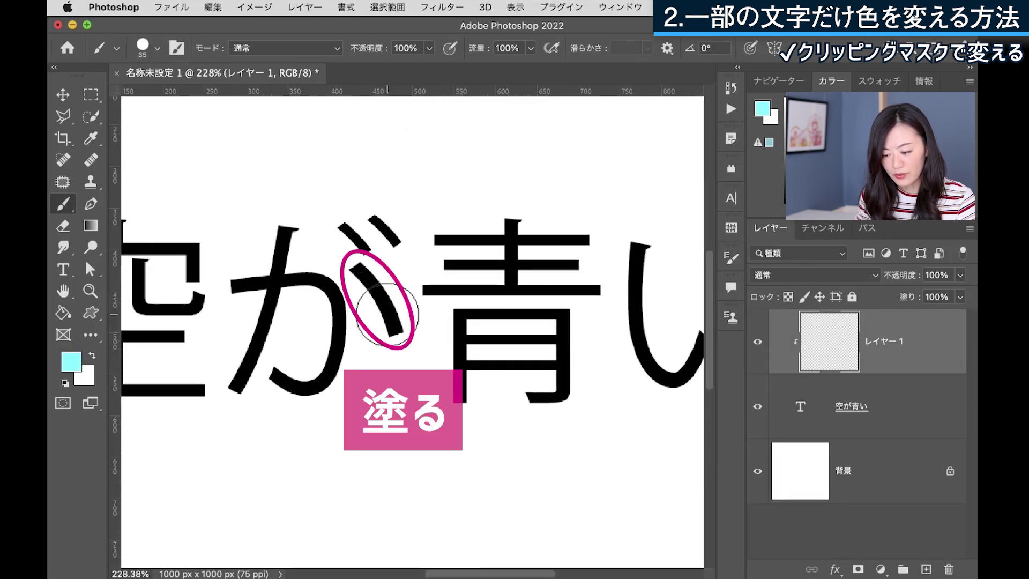
{"action": "left_click_drag", "start_coordinate": [397, 328], "coordinate": [358, 270]}
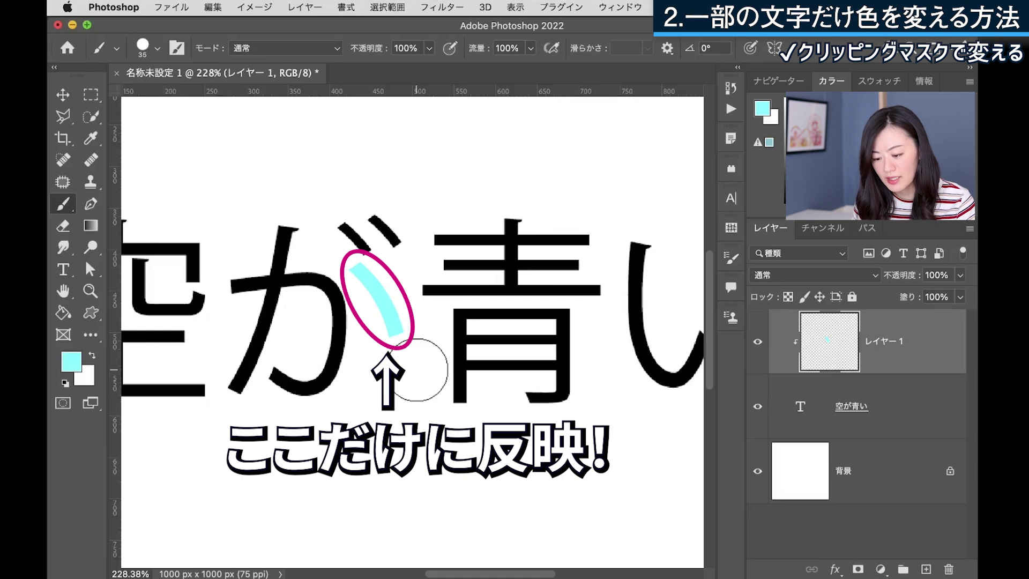
Switch the foreground to blue and paint over が's first dakuten mark
{"action": "left_click", "coordinate": [70, 361]}
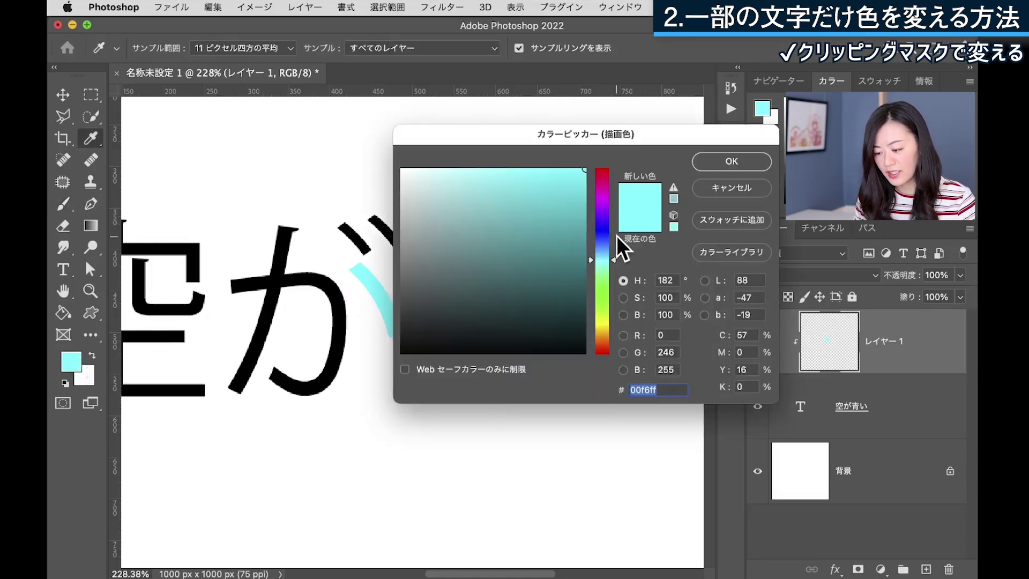
{"action": "left_click", "coordinate": [602, 243]}
{"action": "left_click", "coordinate": [715, 162]}
{"action": "left_click_drag", "start_coordinate": [339, 225], "coordinate": [369, 250]}
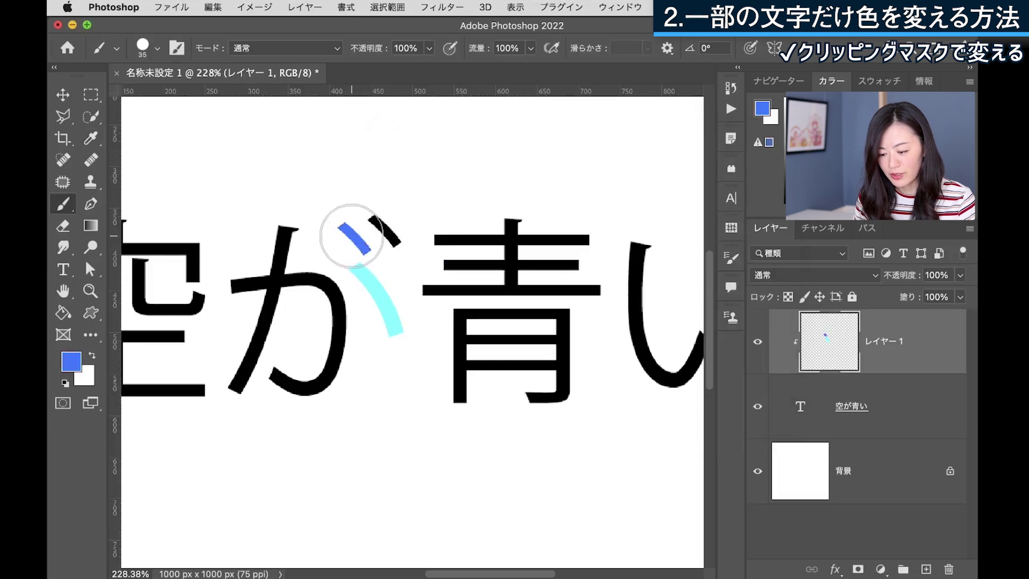
{"action": "scroll", "coordinate": [423, 290], "scroll_direction": "down", "scroll_amount": 2}
{"action": "scroll", "coordinate": [423, 282], "scroll_direction": "down", "scroll_amount": 2}
{"action": "scroll", "coordinate": [422, 283], "scroll_direction": "down", "scroll_amount": 2}
{"action": "scroll", "coordinate": [268, 313], "scroll_direction": "up", "scroll_amount": 6}
{"action": "scroll", "coordinate": [172, 195], "scroll_direction": "left", "scroll_amount": 5}
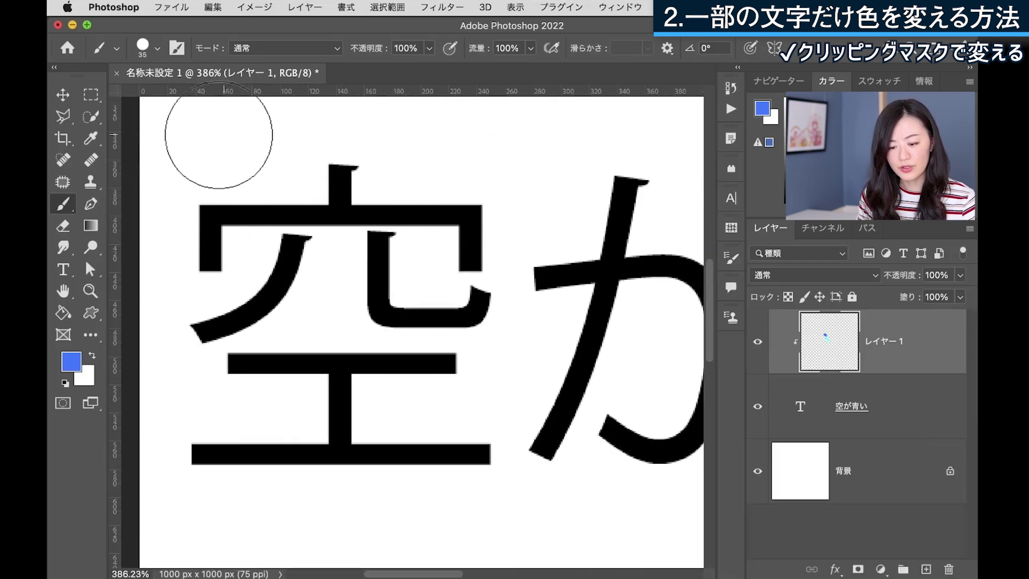
Fill a rectangular band over 空's top bar with solid blue
{"action": "left_click", "coordinate": [90, 96]}
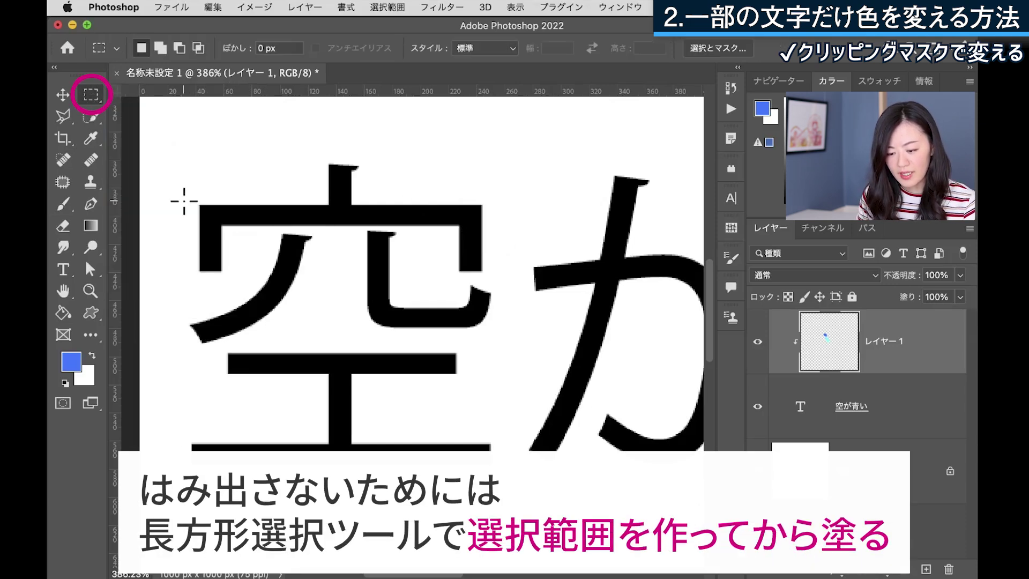
{"action": "left_click_drag", "start_coordinate": [184, 203], "coordinate": [493, 226]}
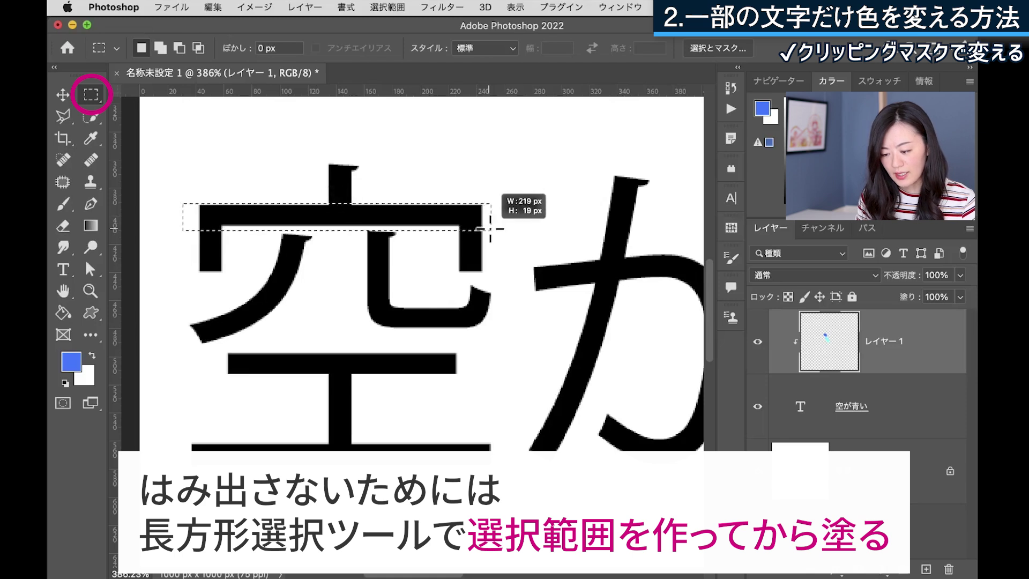
{"action": "left_click_drag", "start_coordinate": [493, 227], "coordinate": [501, 226]}
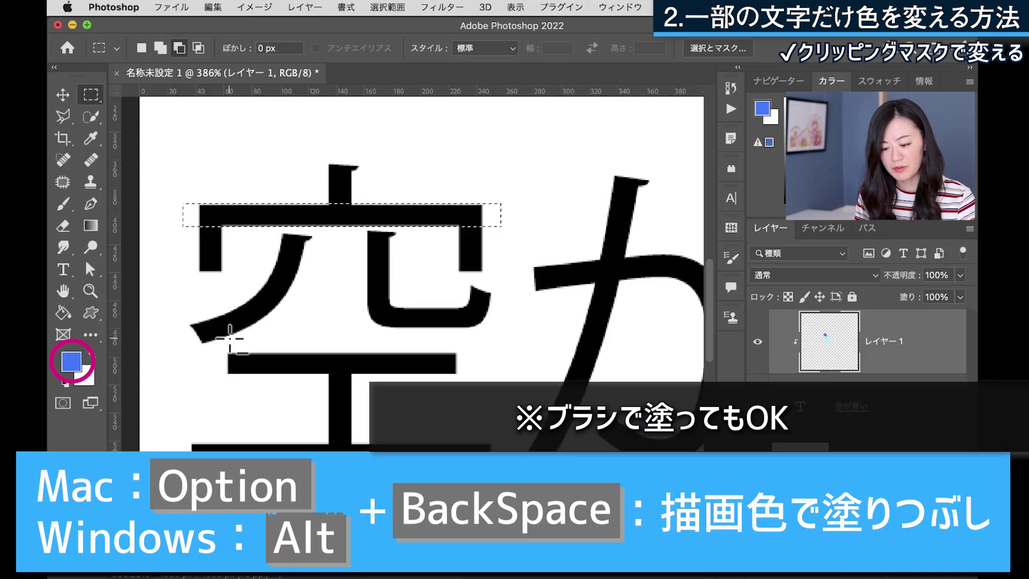
{"action": "key", "text": "alt+BackSpace"}
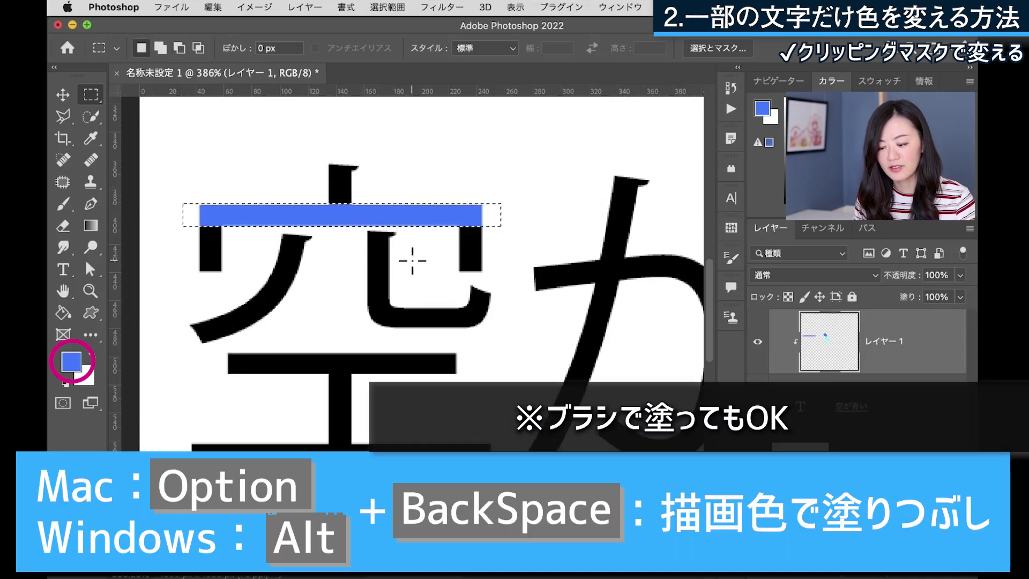
{"action": "key", "text": "ctrl+d"}
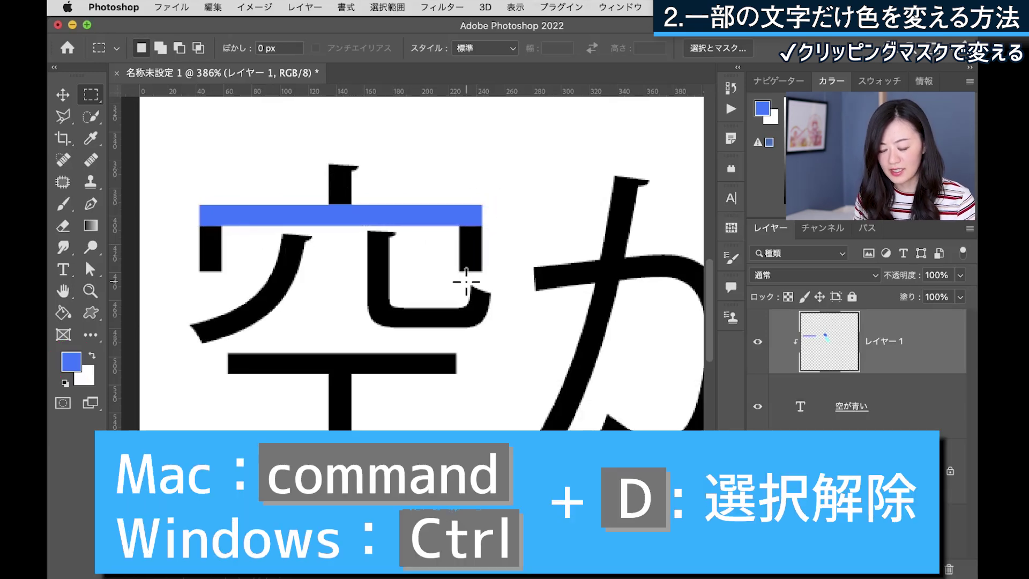
Brush cyan over part of い and dark blue over 空's left stroke
{"action": "scroll", "coordinate": [467, 281], "scroll_direction": "down", "scroll_amount": 3}
{"action": "scroll", "coordinate": [466, 282], "scroll_direction": "down", "scroll_amount": 1}
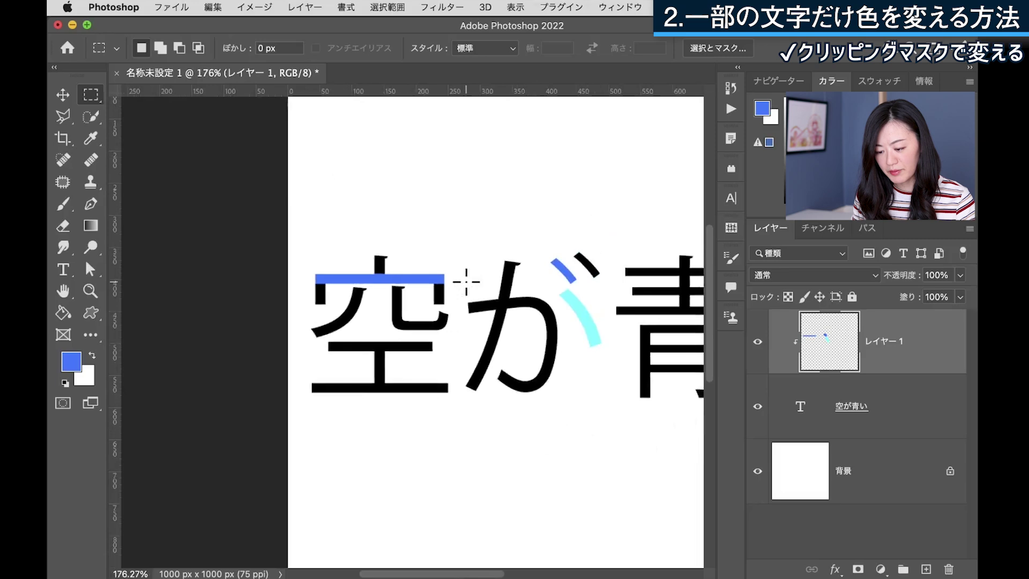
{"action": "scroll", "coordinate": [466, 279], "scroll_direction": "down", "scroll_amount": 2}
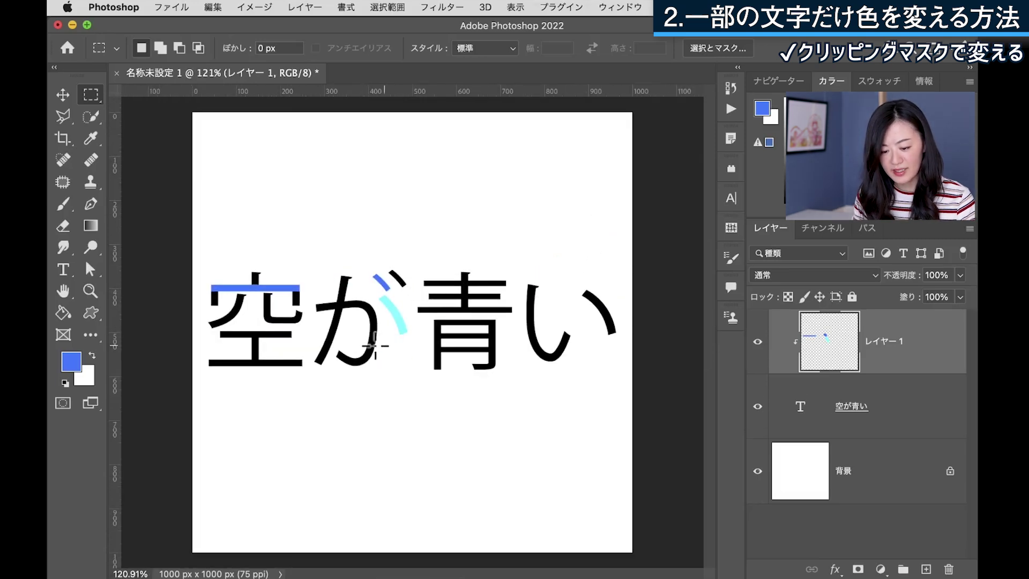
{"action": "left_click", "coordinate": [747, 161]}
{"action": "key", "text": "b"}
{"action": "left_click_drag", "start_coordinate": [537, 267], "coordinate": [552, 353]}
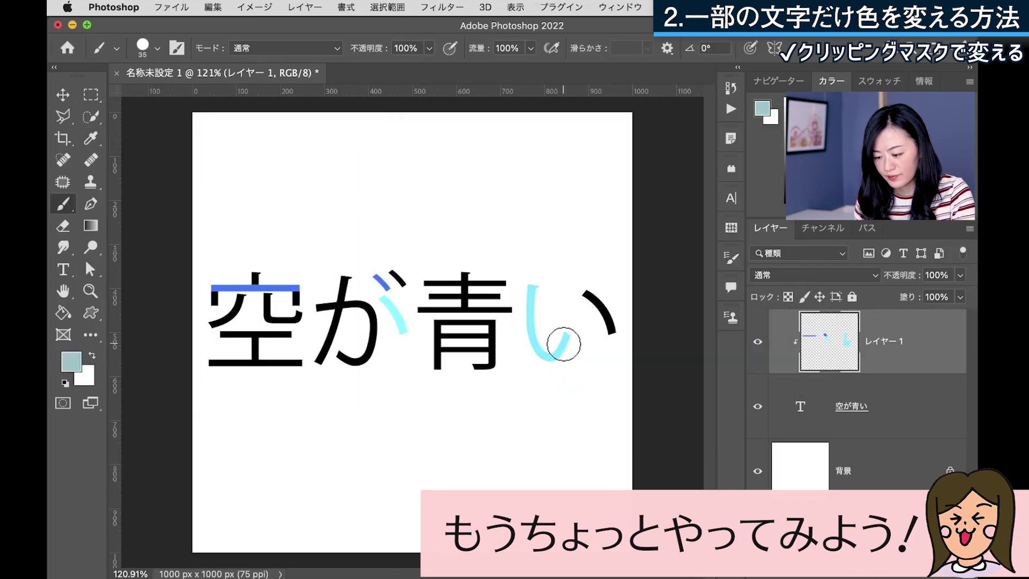
{"action": "left_click", "coordinate": [70, 361]}
{"action": "left_click", "coordinate": [531, 264]}
{"action": "left_click", "coordinate": [732, 161]}
{"action": "left_click_drag", "start_coordinate": [244, 292], "coordinate": [212, 325]}
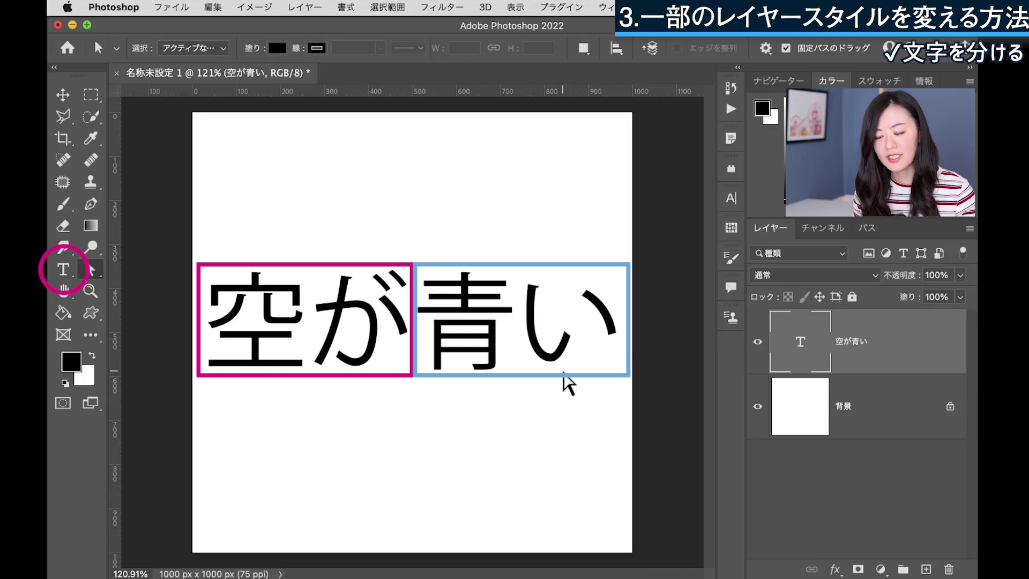
Delete 青い from the text layer, leaving only 空が
{"action": "key", "text": "t"}
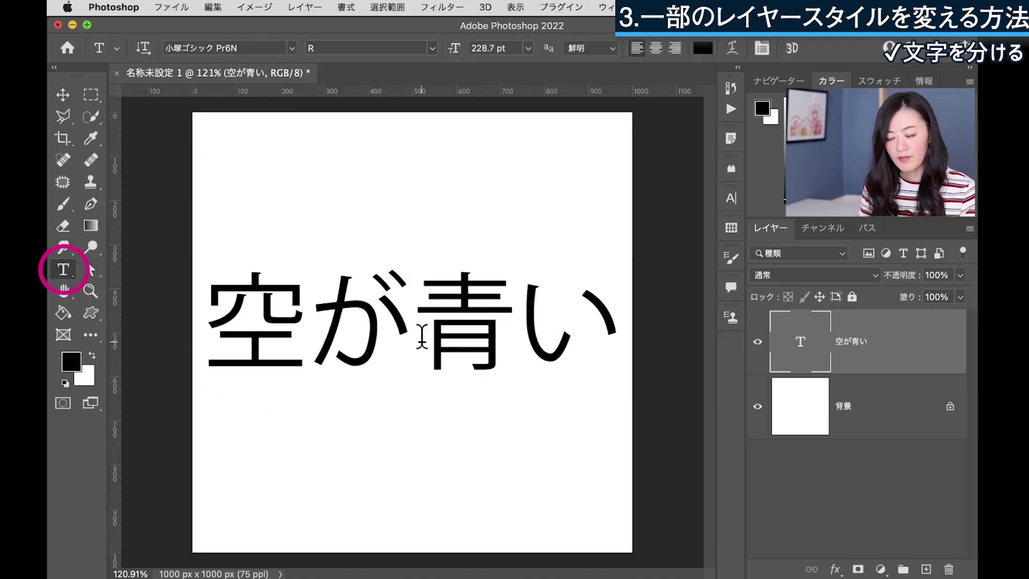
{"action": "left_click_drag", "start_coordinate": [422, 337], "coordinate": [582, 341]}
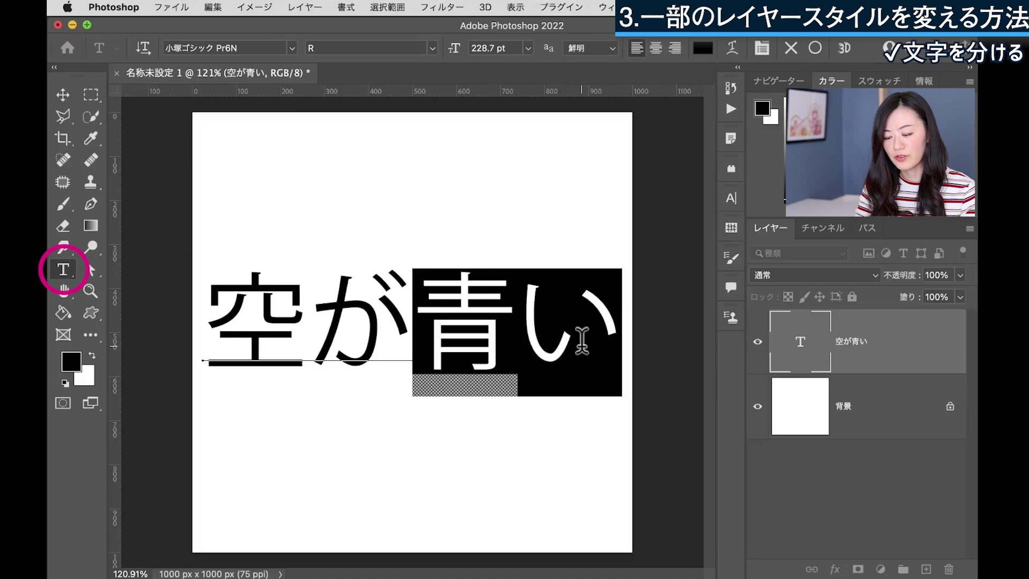
{"action": "key", "text": "BackSpace"}
{"action": "left_click", "coordinate": [804, 397]}
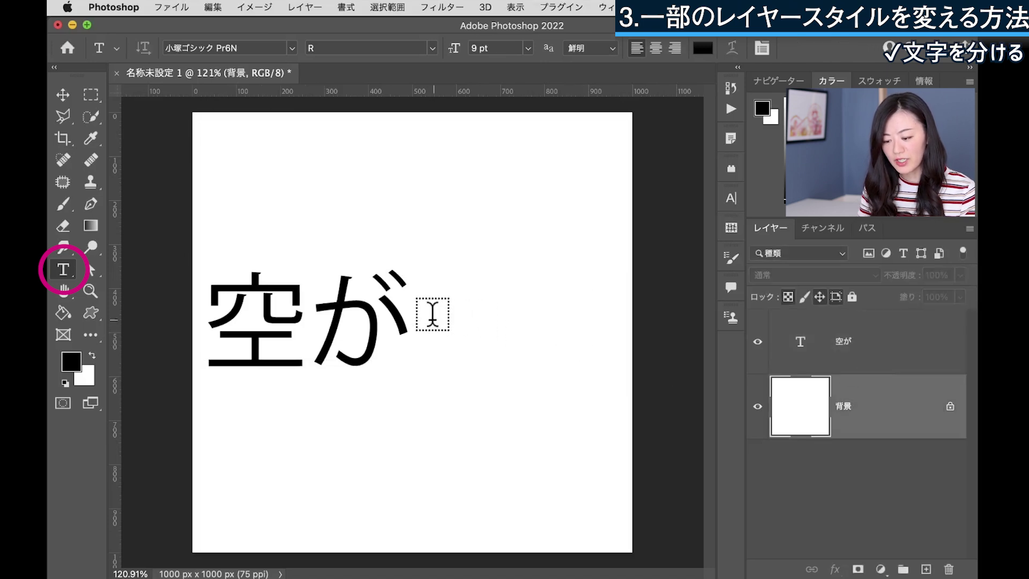
Add a separate 青い text layer and scale it up to match 空が
{"action": "left_click", "coordinate": [437, 335]}
{"action": "type", "text": "i"}
{"action": "key", "text": "Return"}
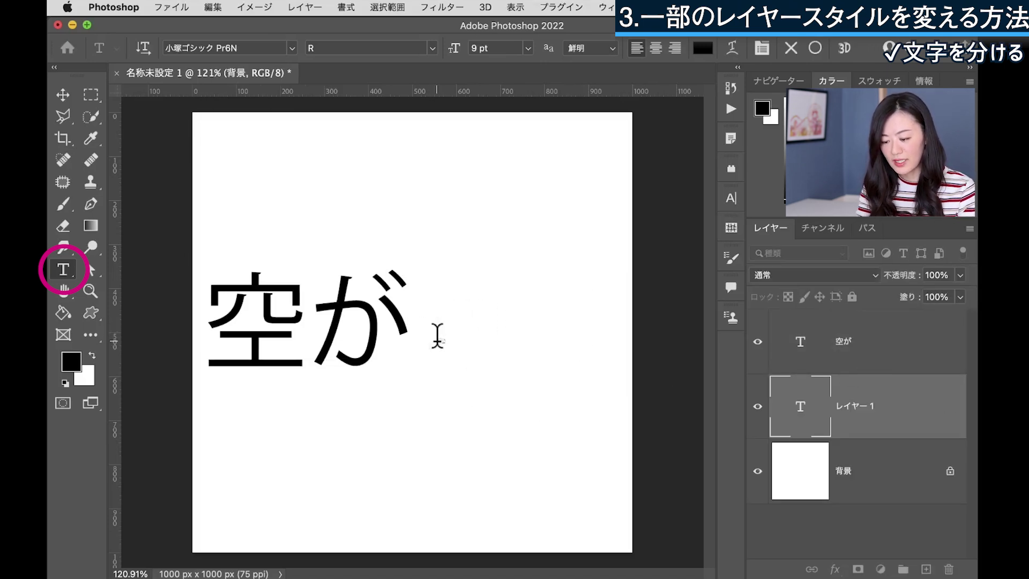
{"action": "key", "text": "ctrl+t"}
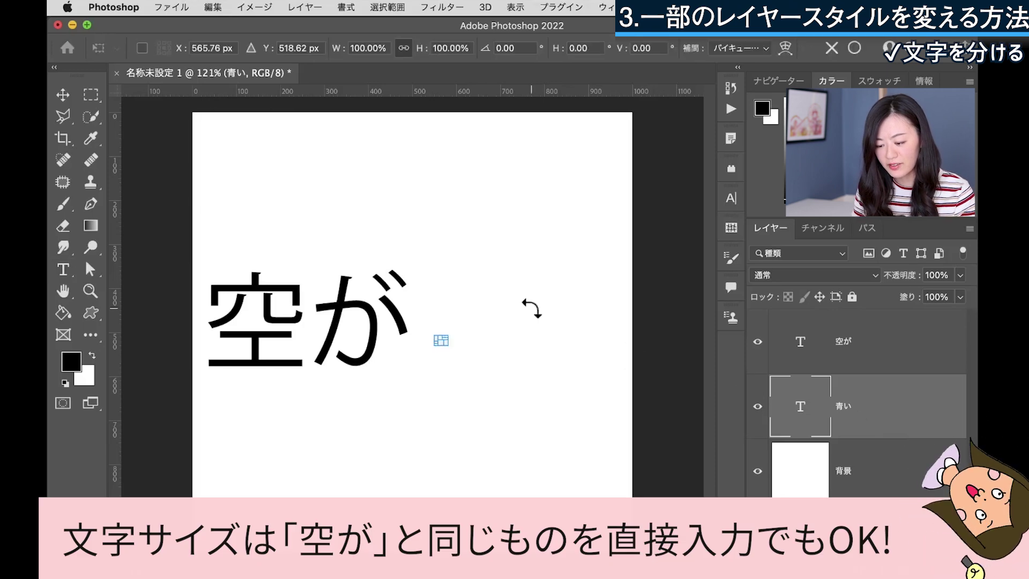
{"action": "left_click_drag", "start_coordinate": [449, 335], "coordinate": [595, 250]}
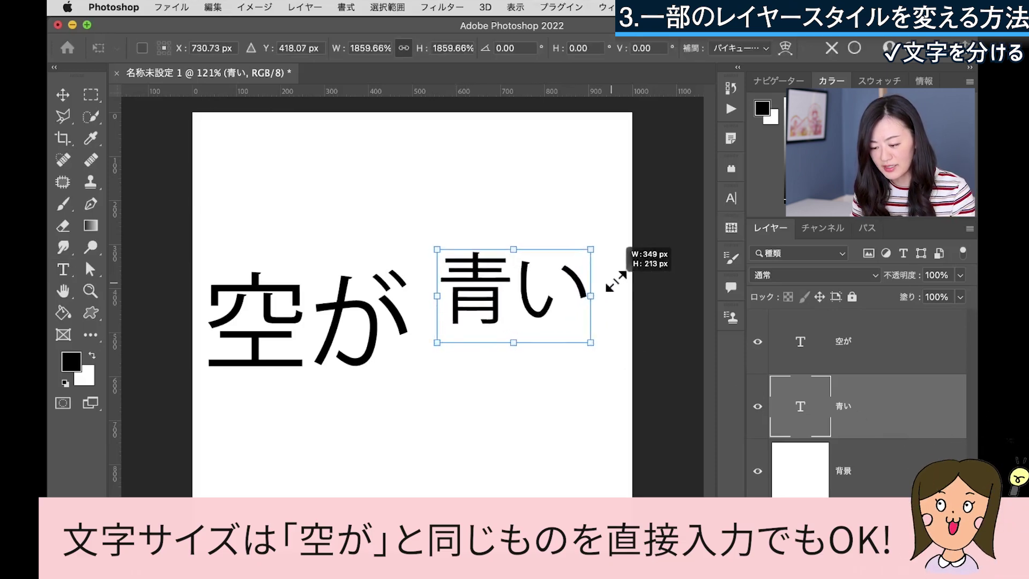
{"action": "left_click_drag", "start_coordinate": [525, 338], "coordinate": [516, 363]}
{"action": "left_click_drag", "start_coordinate": [514, 312], "coordinate": [511, 343]}
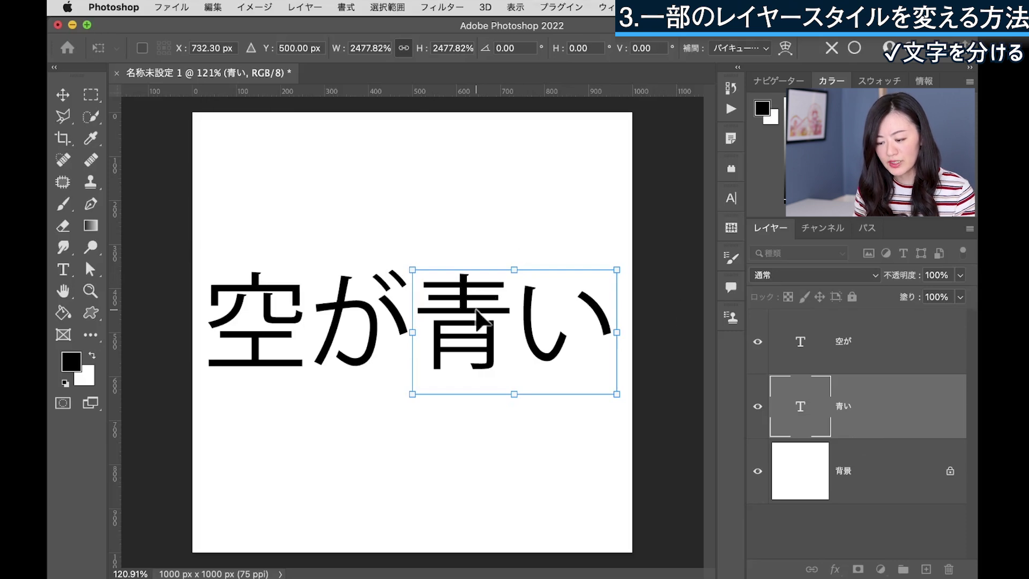
{"action": "left_click_drag", "start_coordinate": [477, 316], "coordinate": [453, 450]}
{"action": "key", "text": "Return"}
{"action": "left_click", "coordinate": [868, 341]}
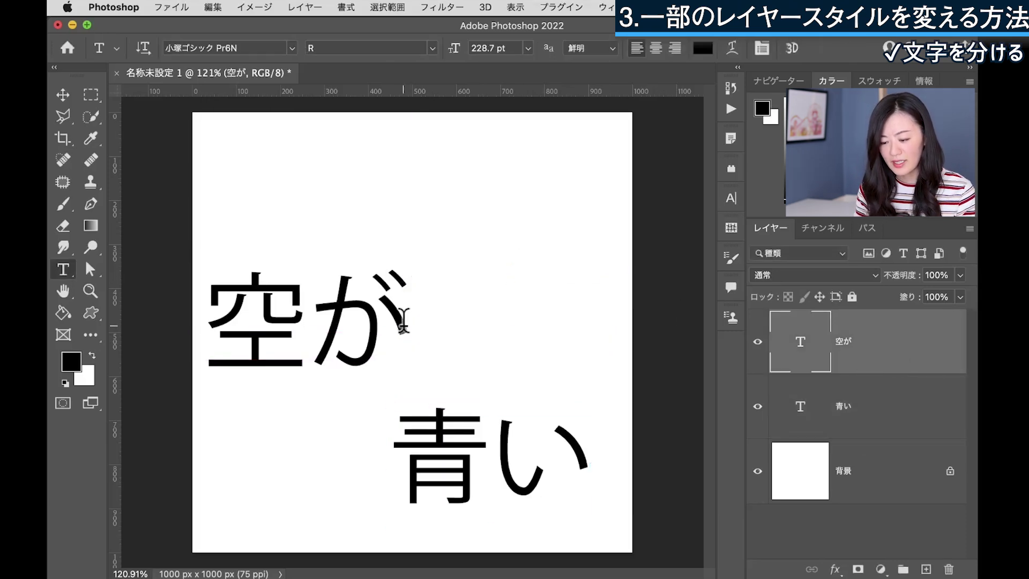
Type 青い back after 空が in the original text layer
{"action": "left_click", "coordinate": [403, 320]}
{"action": "type", "text": "青い"}
{"action": "key", "text": "Return"}
{"action": "left_click", "coordinate": [879, 416]}
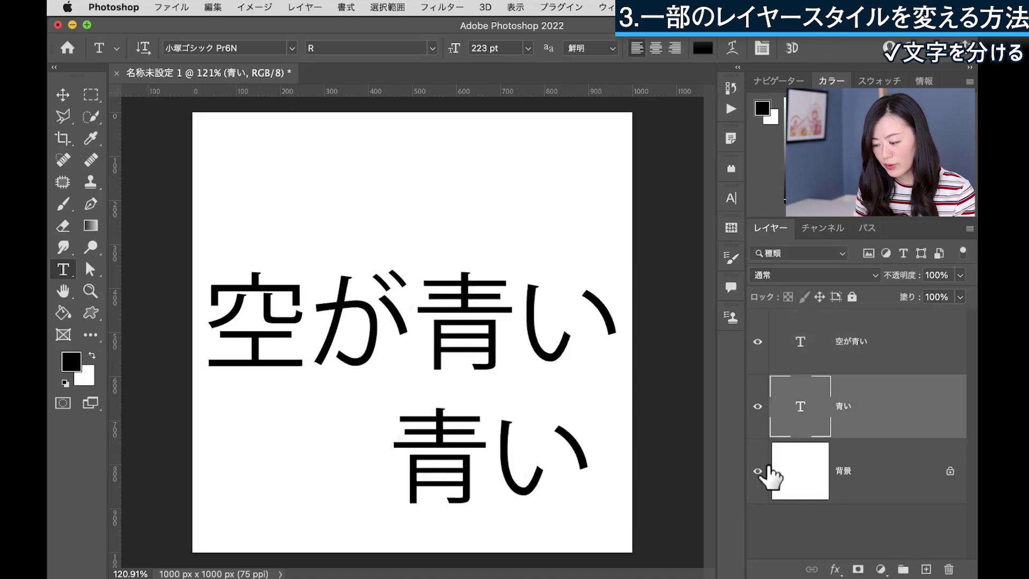
Move and scale the separate 青い layer exactly over the original 青い
{"action": "key", "text": "ctrl+t"}
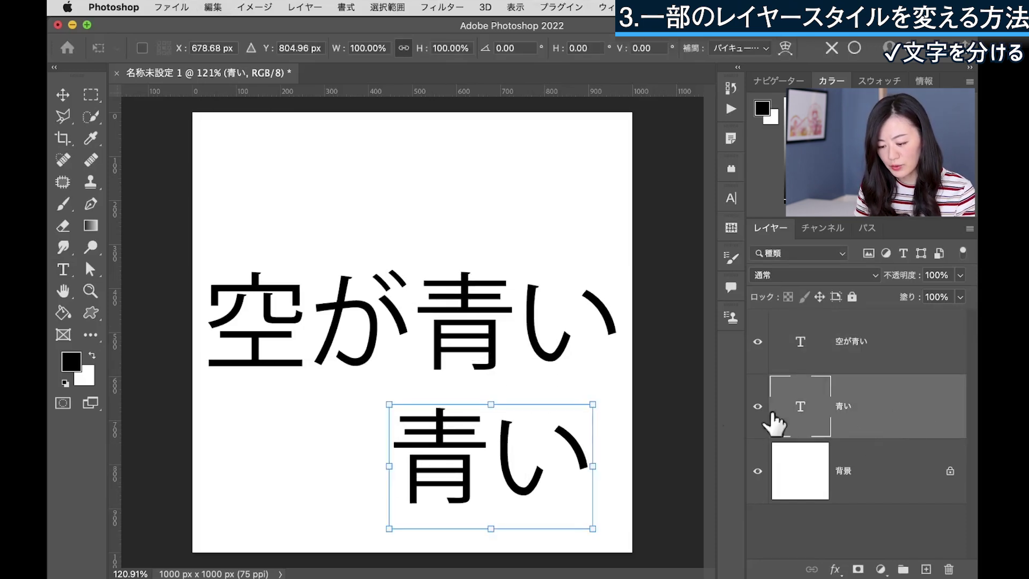
{"action": "left_click_drag", "start_coordinate": [425, 455], "coordinate": [448, 320]}
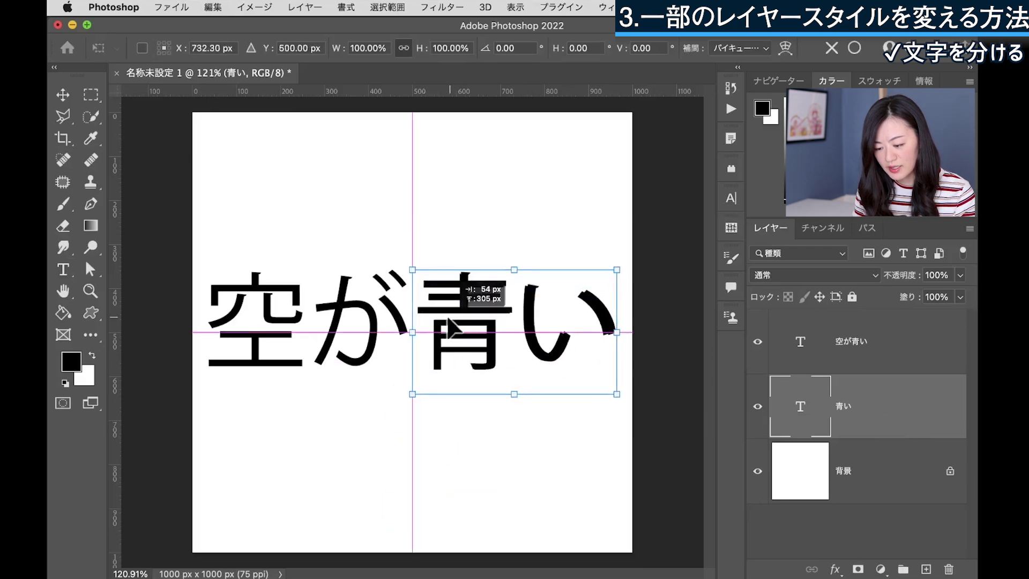
{"action": "left_click_drag", "start_coordinate": [617, 270], "coordinate": [621, 266]}
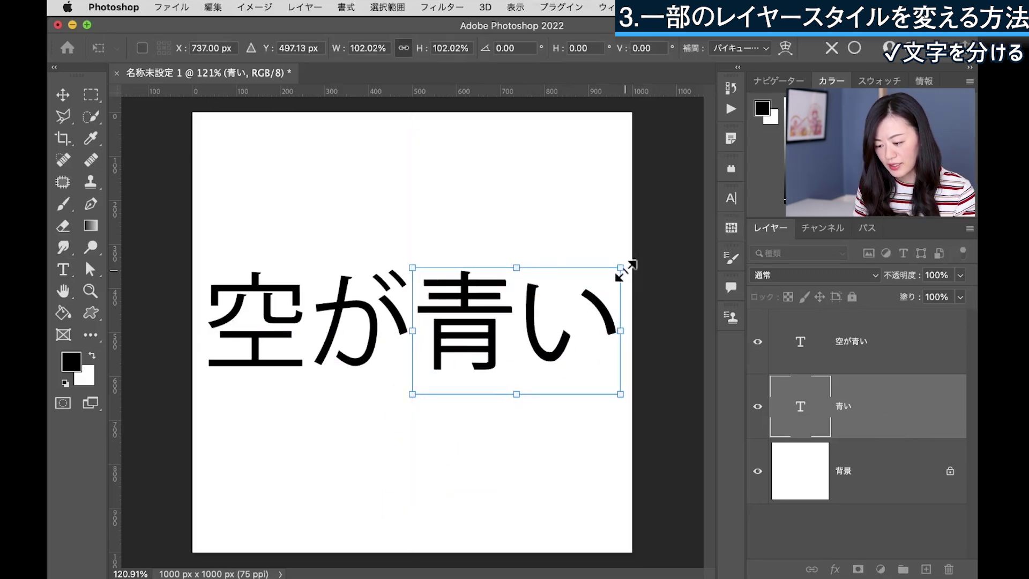
{"action": "key", "text": "Return"}
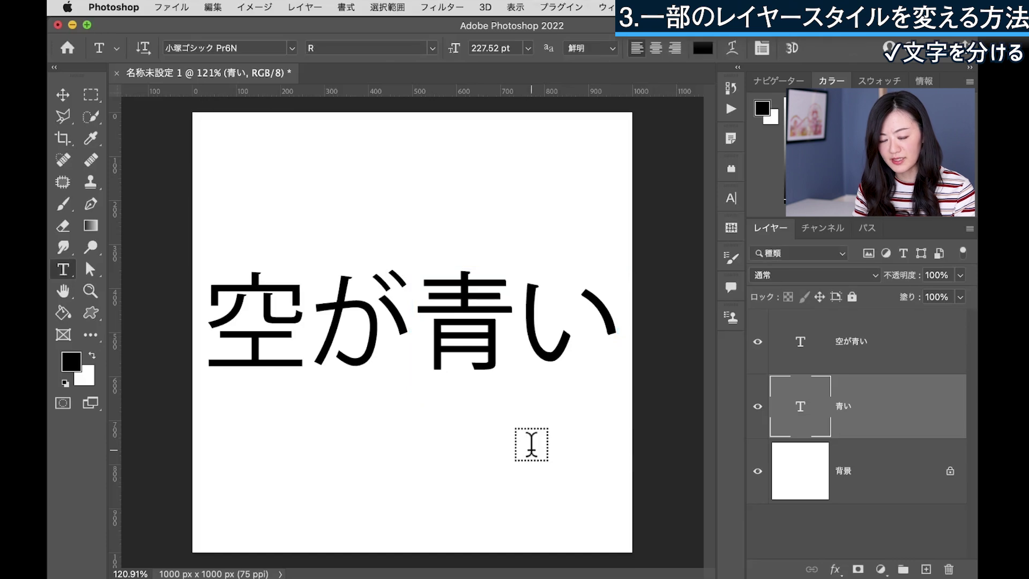
Trim the full text layer down to 空が, then select the 空が layer
{"action": "left_click", "coordinate": [859, 358]}
{"action": "left_click", "coordinate": [429, 327]}
{"action": "left_click_drag", "start_coordinate": [416, 327], "coordinate": [584, 326]}
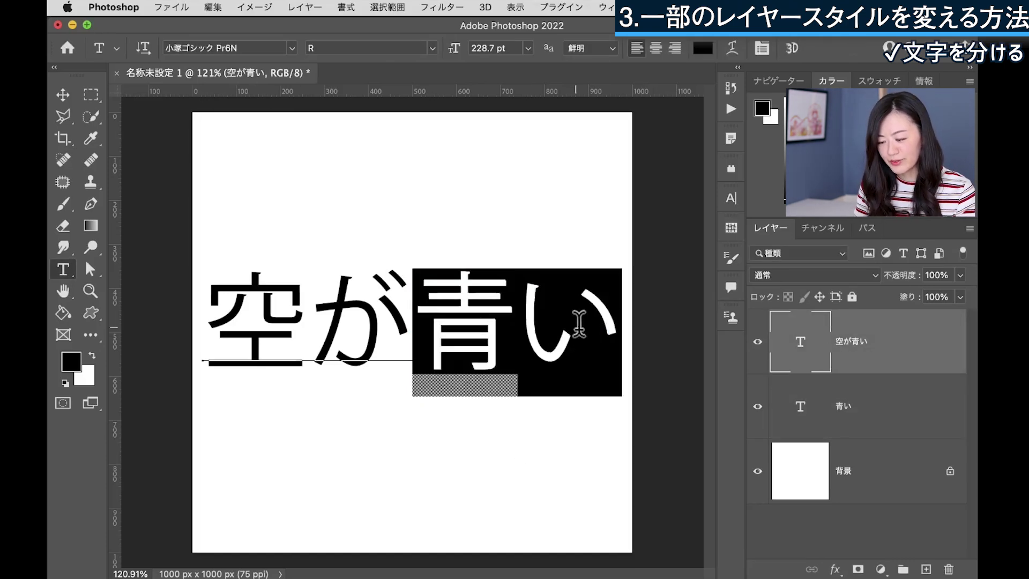
{"action": "left_click", "coordinate": [872, 444]}
{"action": "left_click", "coordinate": [874, 368]}
{"action": "left_click", "coordinate": [873, 417]}
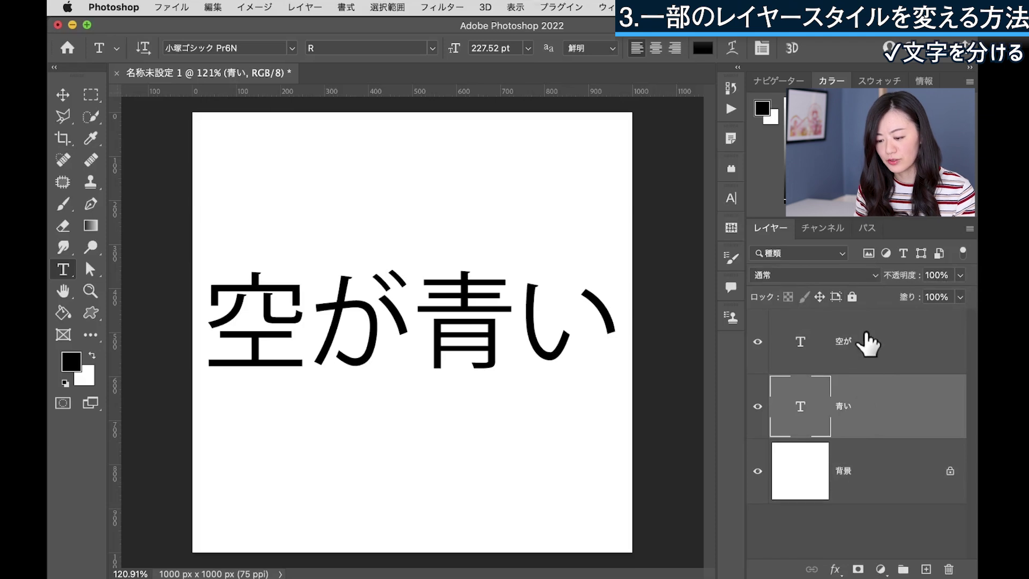
{"action": "left_click", "coordinate": [881, 345]}
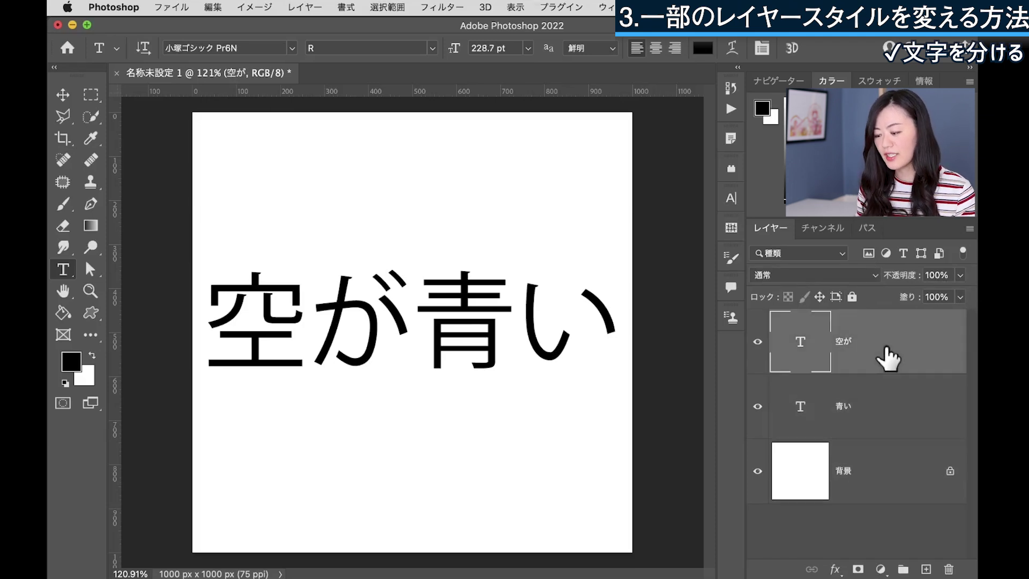
{"action": "left_click", "coordinate": [886, 409]}
{"action": "left_click", "coordinate": [903, 357]}
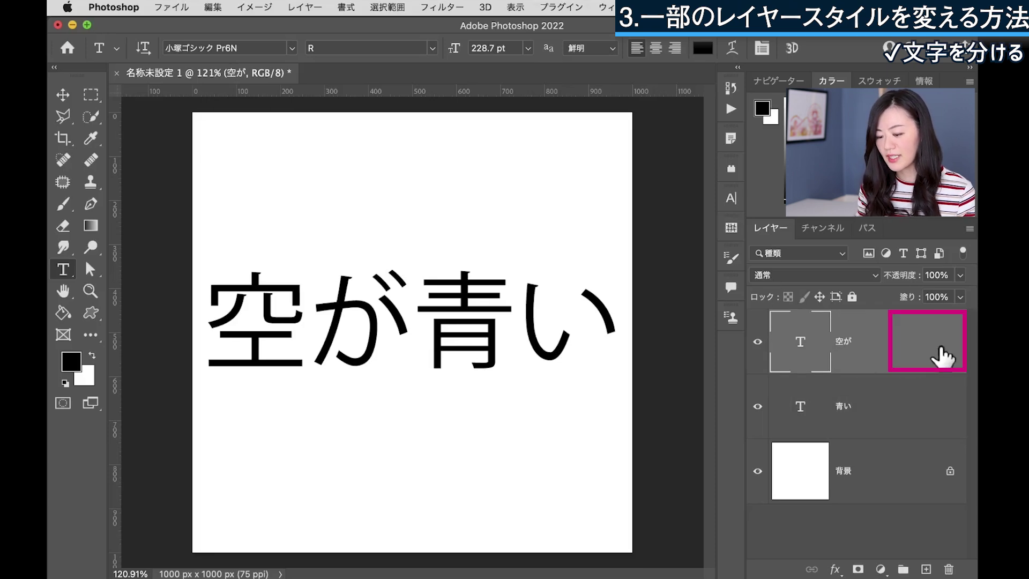
Add a pink stroke layer effect to the 空が layer
{"action": "double_click", "coordinate": [941, 351]}
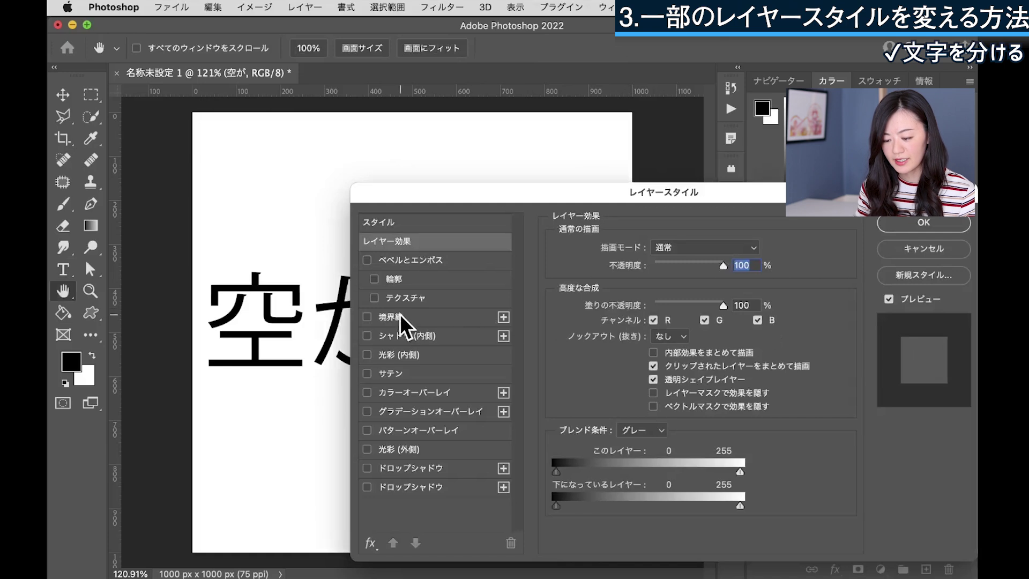
{"action": "left_click", "coordinate": [432, 318]}
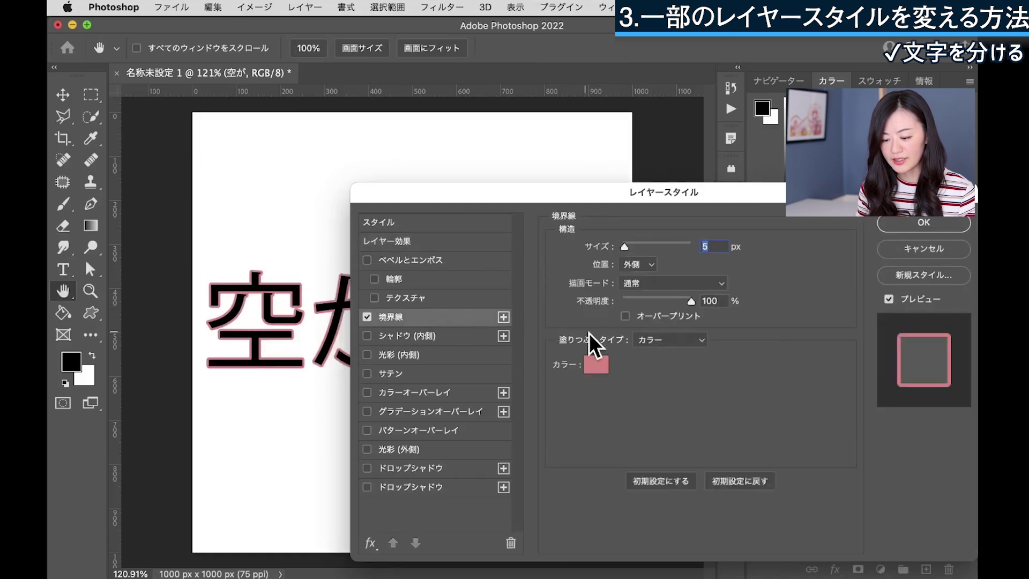
{"action": "left_click", "coordinate": [920, 224]}
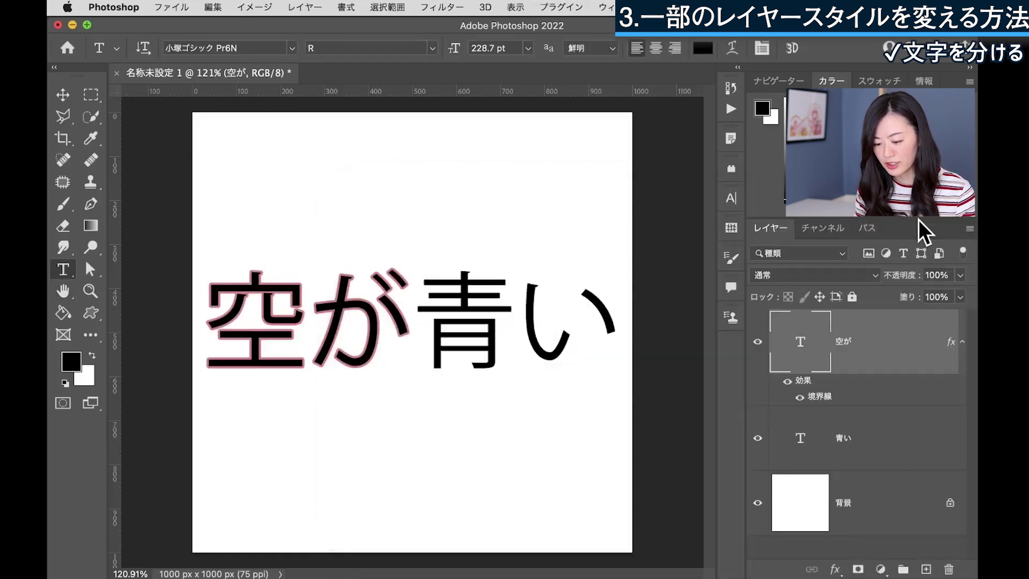
Give the 青い layer a cyan outer glow sized about 103 px
{"action": "left_click", "coordinate": [911, 446]}
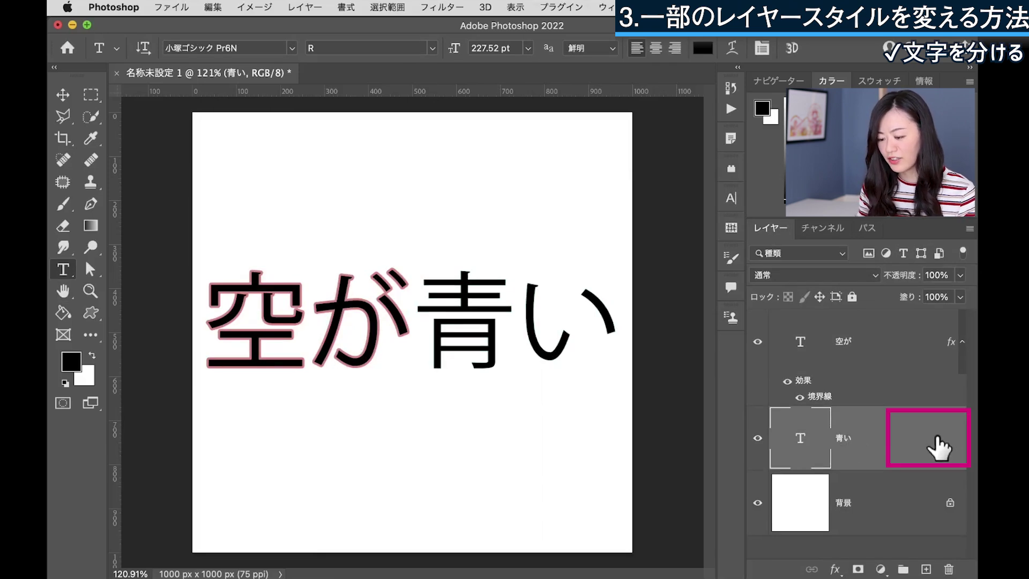
{"action": "double_click", "coordinate": [939, 447]}
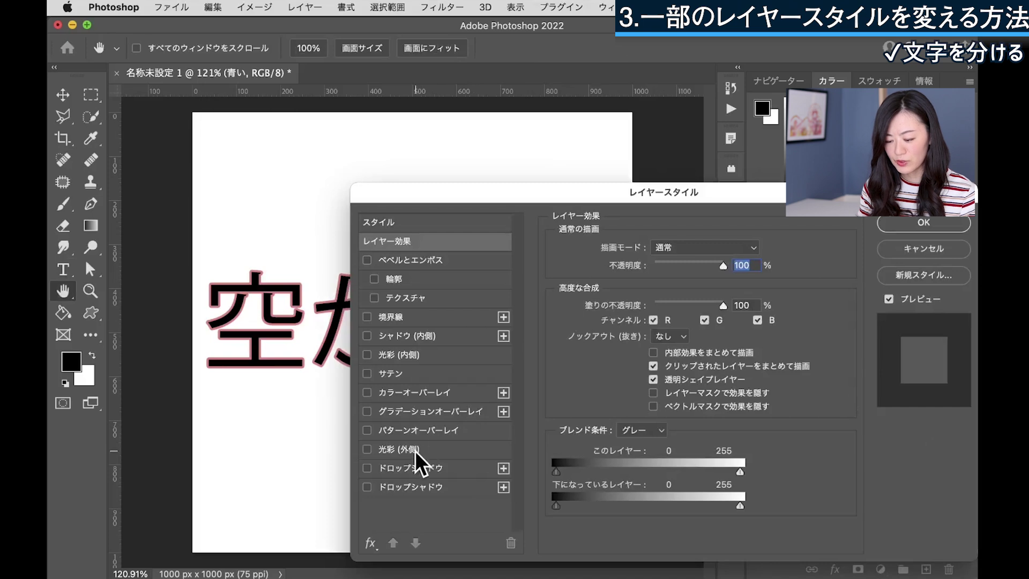
{"action": "left_click", "coordinate": [414, 453]}
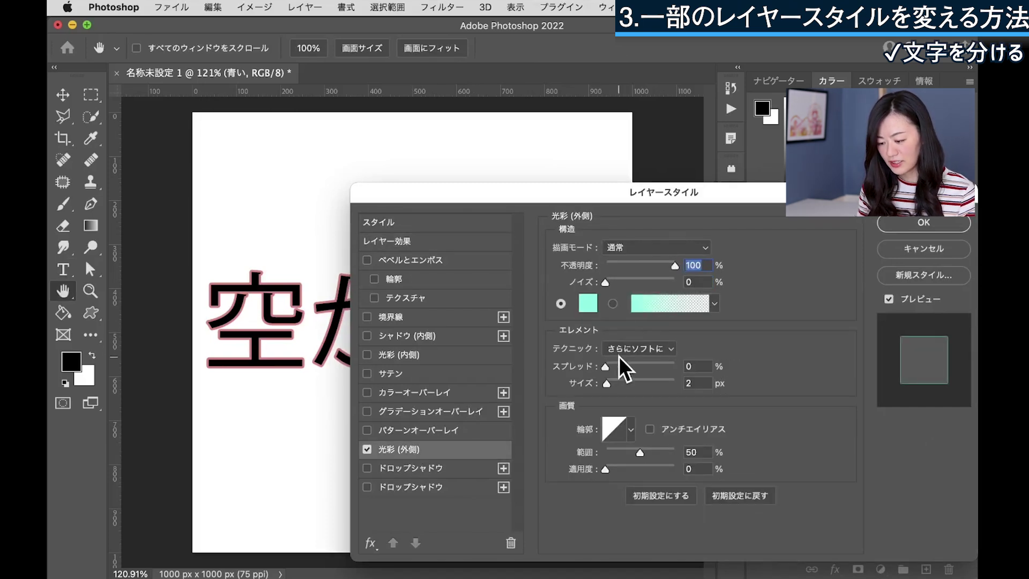
{"action": "left_click_drag", "start_coordinate": [605, 383], "coordinate": [637, 383]}
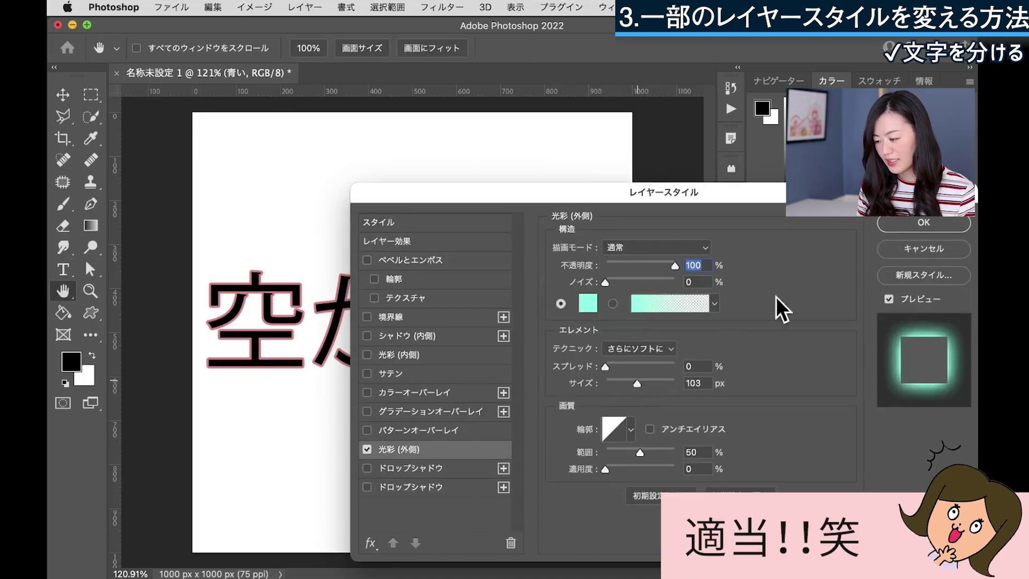
{"action": "left_click", "coordinate": [954, 225]}
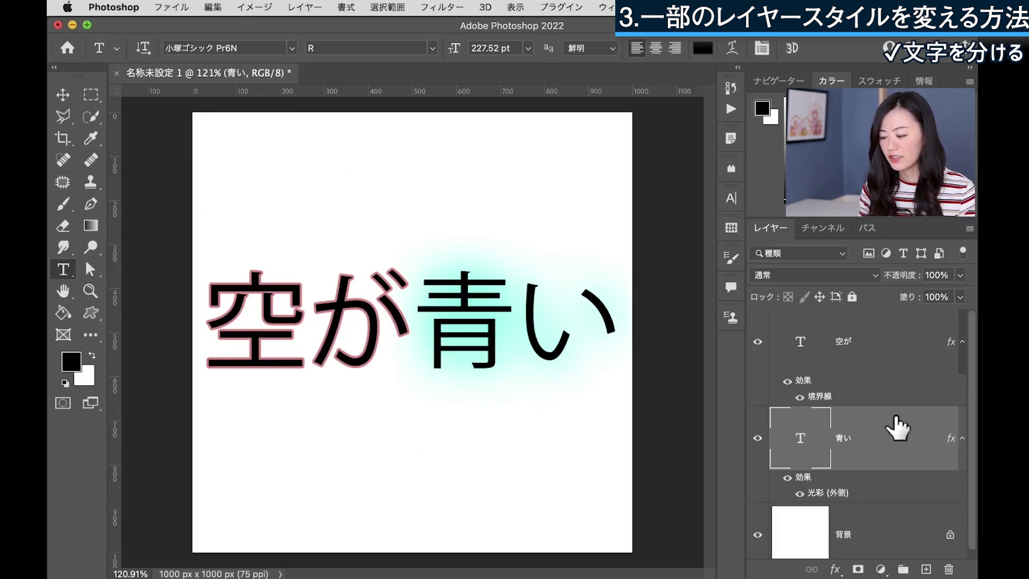
{"action": "left_click", "coordinate": [882, 394]}
{"action": "left_click", "coordinate": [875, 449]}
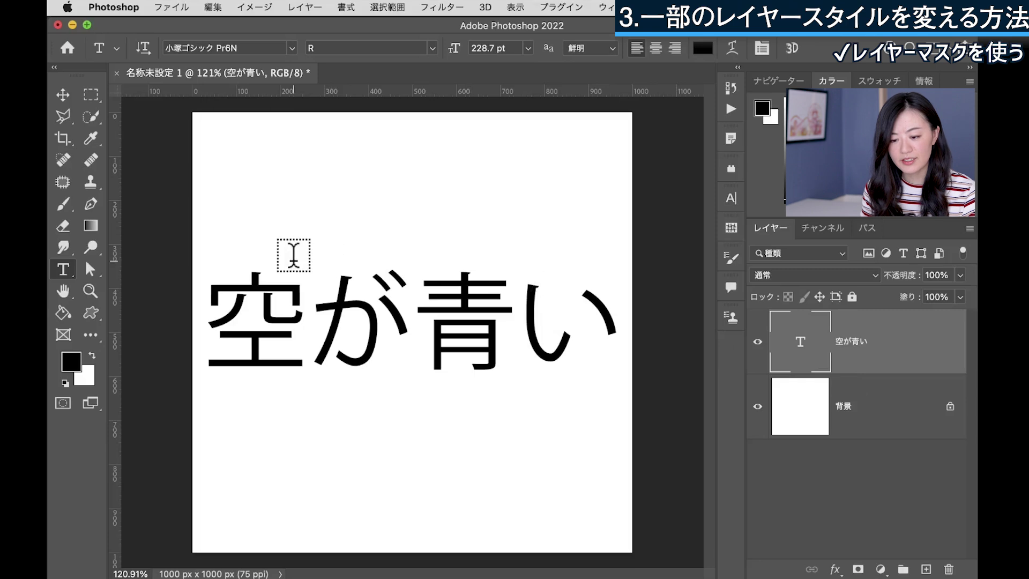
Mask the 空が青い layer to a rectangle around 空が, then duplicate it
{"action": "left_click", "coordinate": [90, 97]}
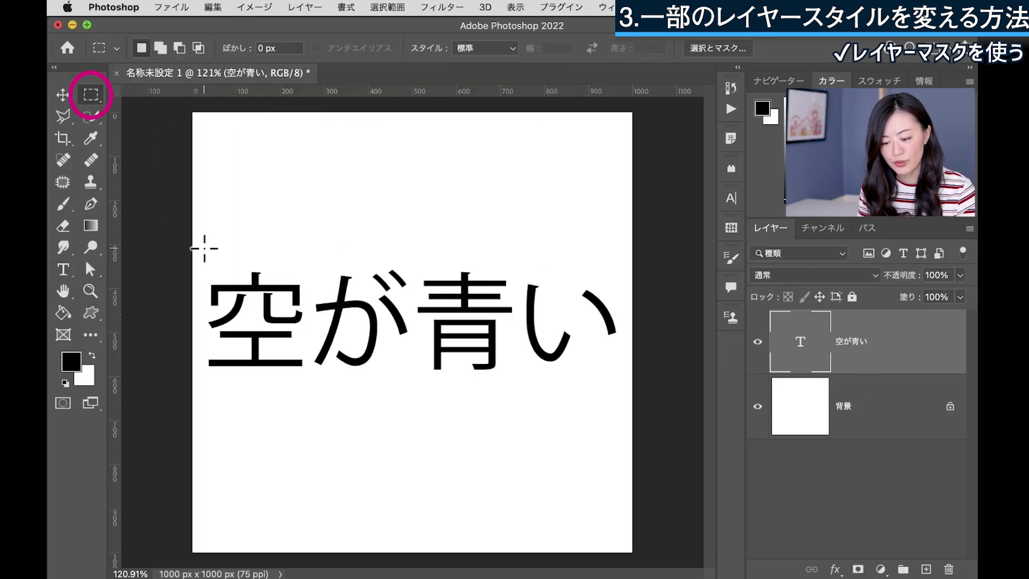
{"action": "mouse_move", "coordinate": [204, 248]}
{"action": "left_mouse_down"}
{"action": "mouse_move", "coordinate": [342, 362]}
{"action": "mouse_move", "coordinate": [414, 381]}
{"action": "left_mouse_up"}
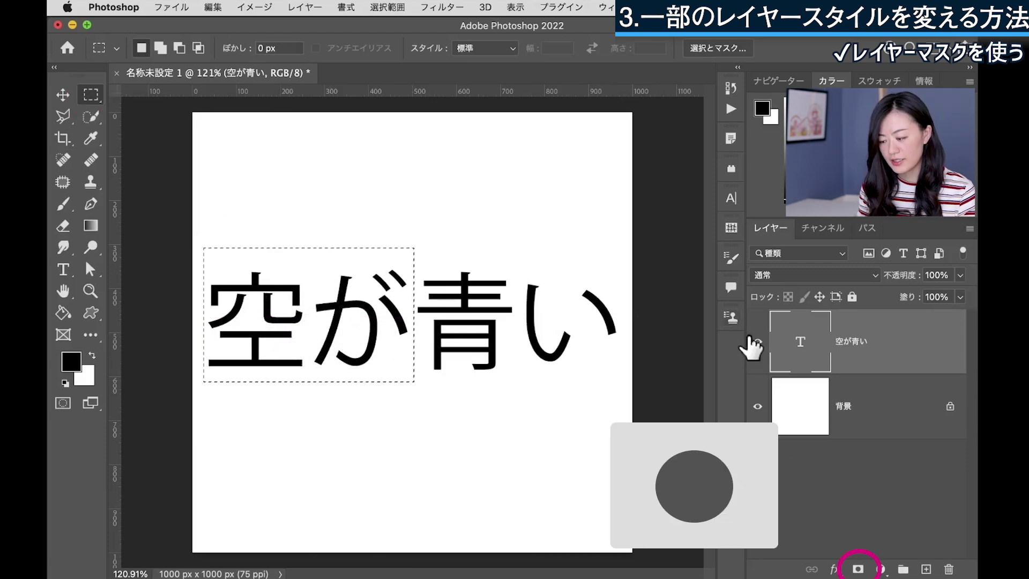
{"action": "left_click", "coordinate": [858, 568]}
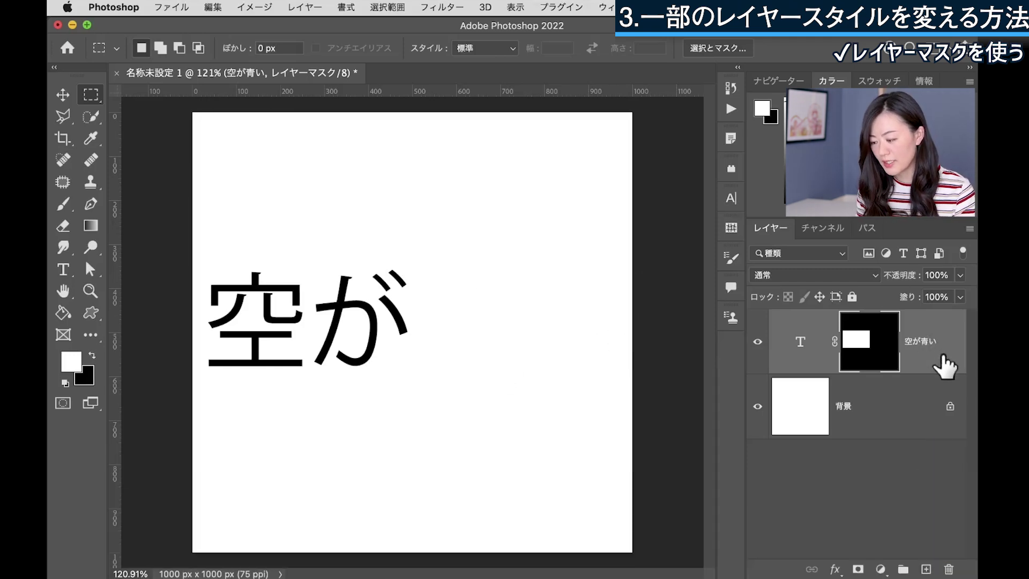
{"action": "left_click", "coordinate": [945, 366]}
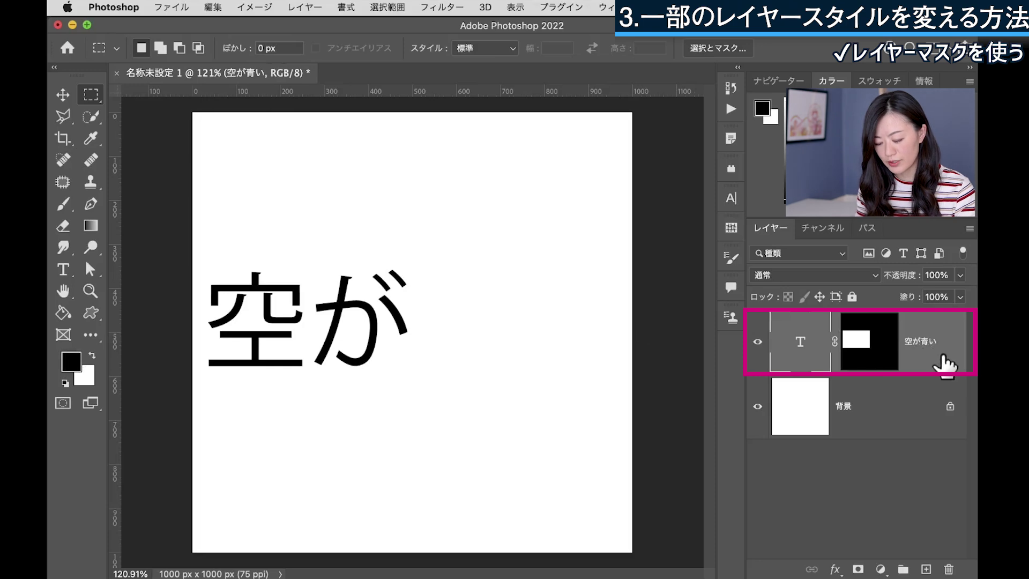
{"action": "key", "text": "ctrl+j"}
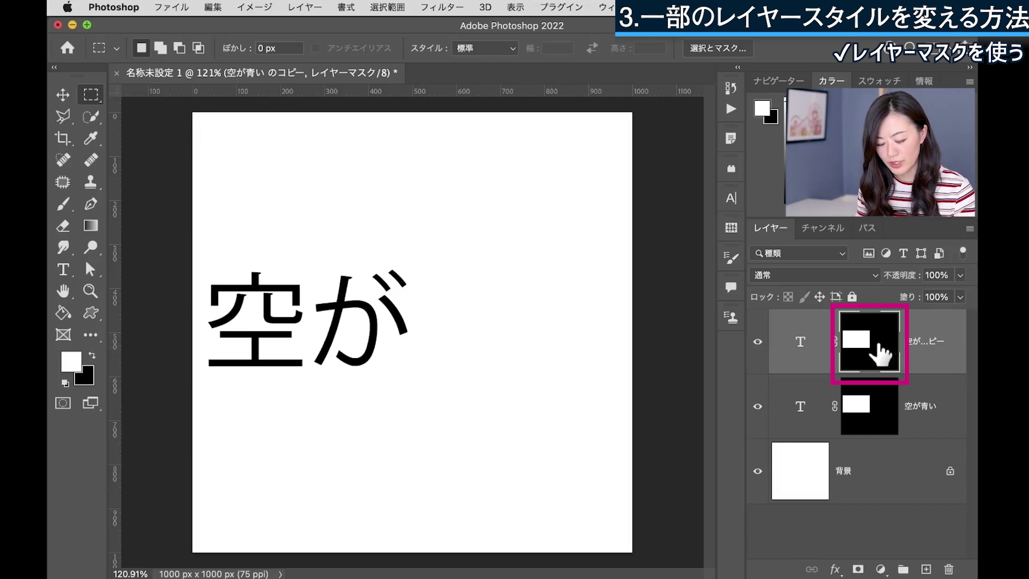
Invert the copy's mask so it shows 青い, and hide the original layer
{"action": "key", "text": "super+i"}
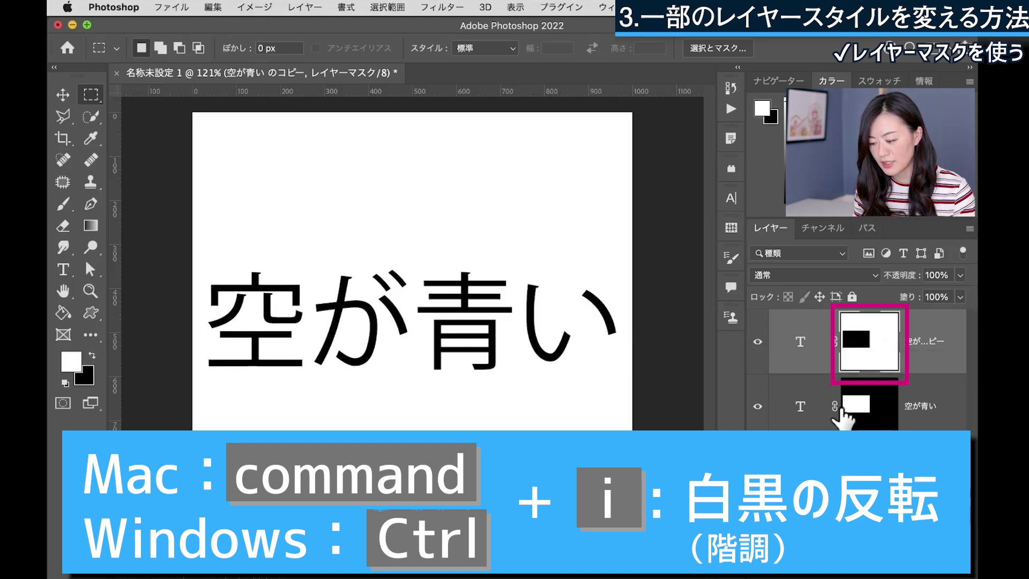
{"action": "left_click", "coordinate": [757, 342]}
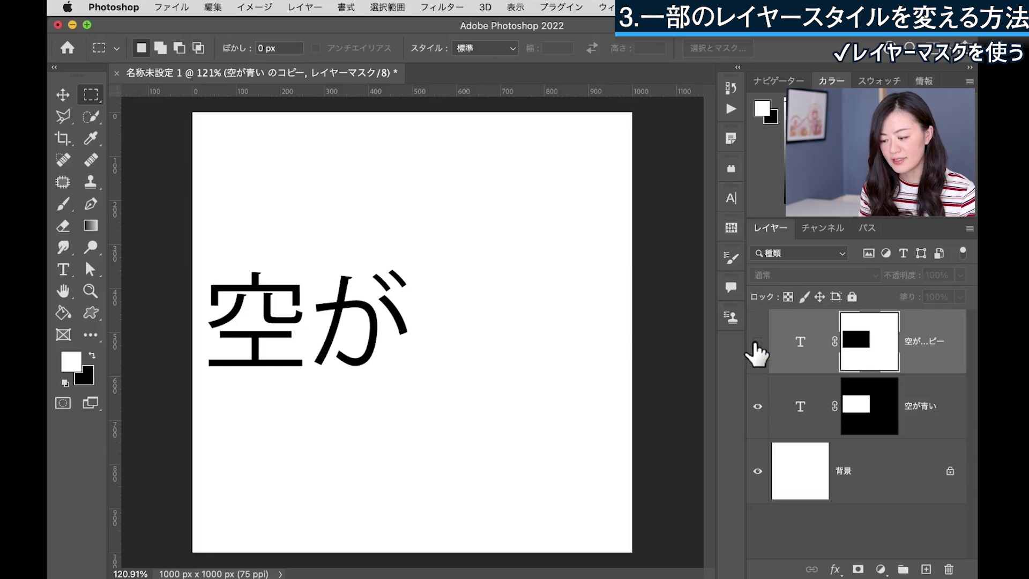
{"action": "left_click", "coordinate": [757, 343]}
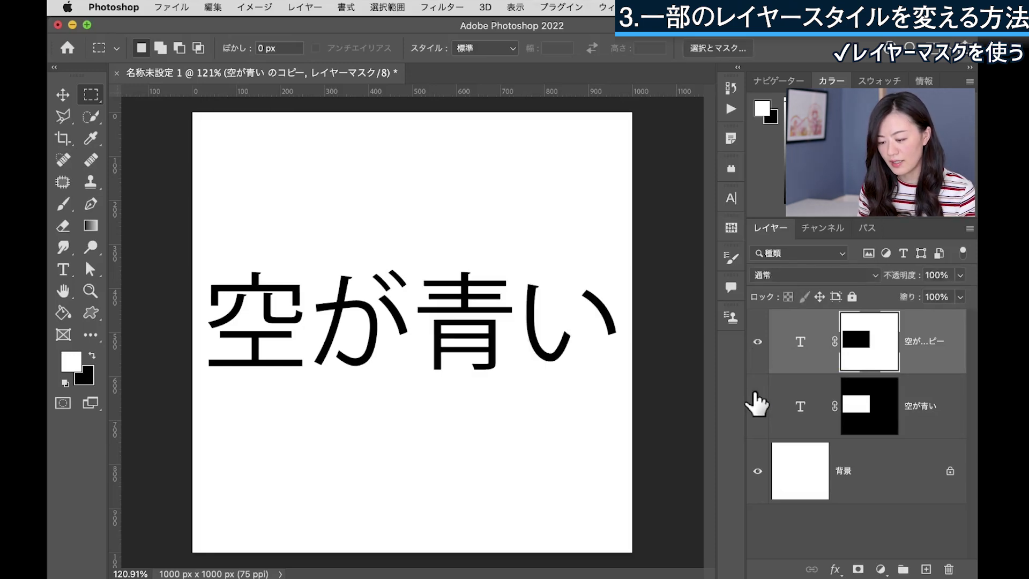
{"action": "left_click", "coordinate": [757, 406]}
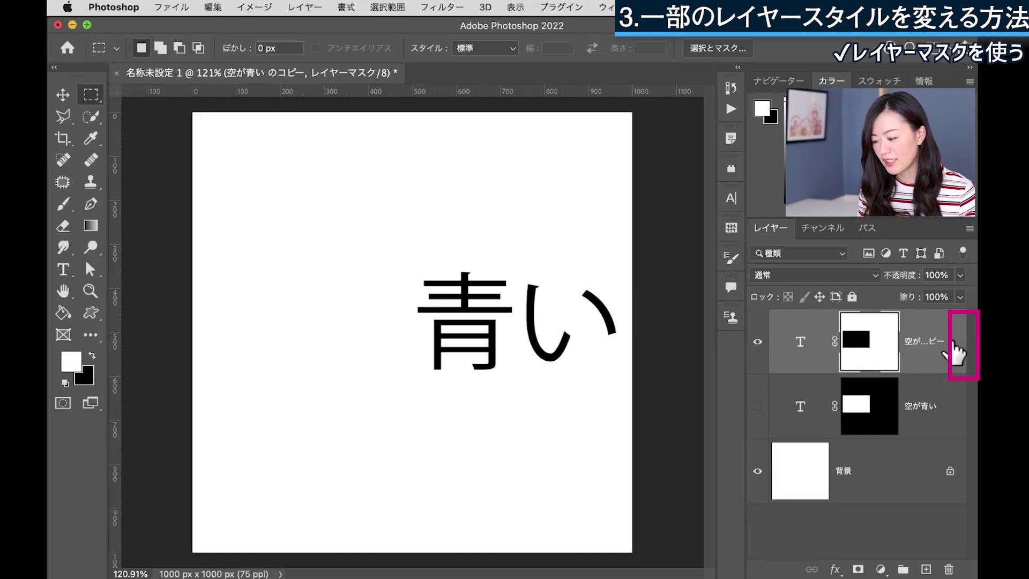
Apply a cyan Outer Glow effect to the masked 青い copy layer
{"action": "double_click", "coordinate": [956, 352]}
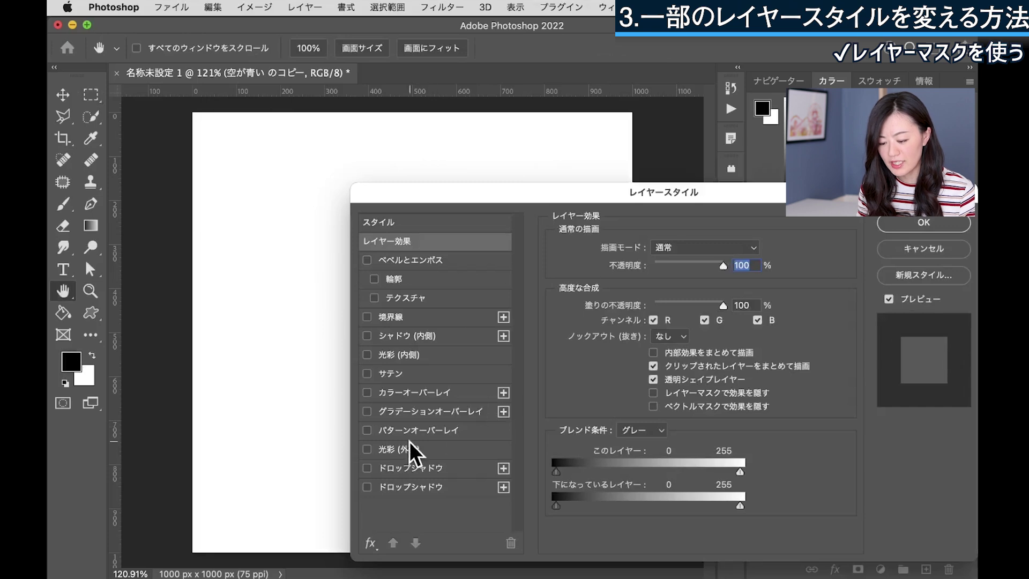
{"action": "left_click", "coordinate": [397, 450]}
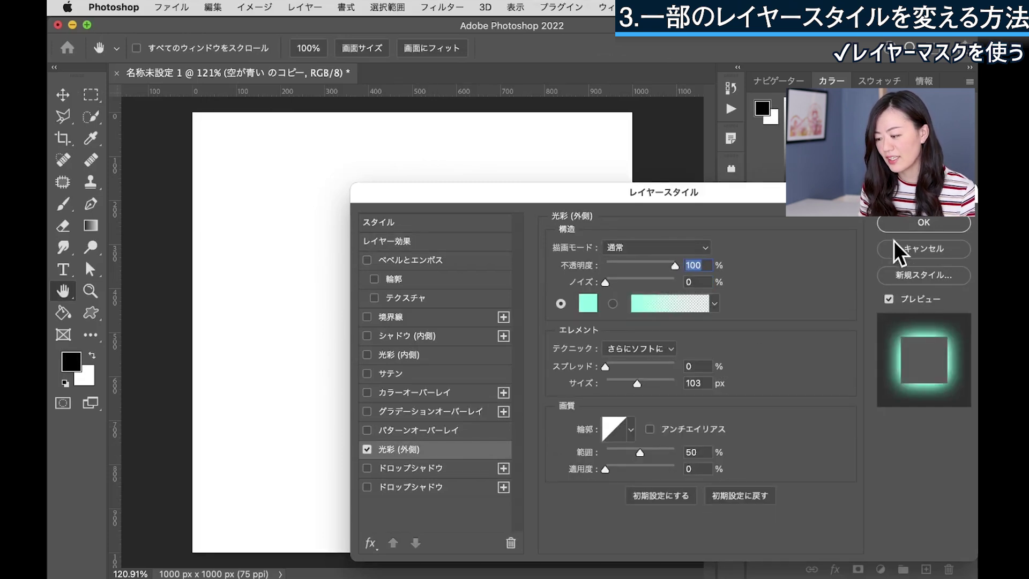
{"action": "left_click", "coordinate": [921, 225]}
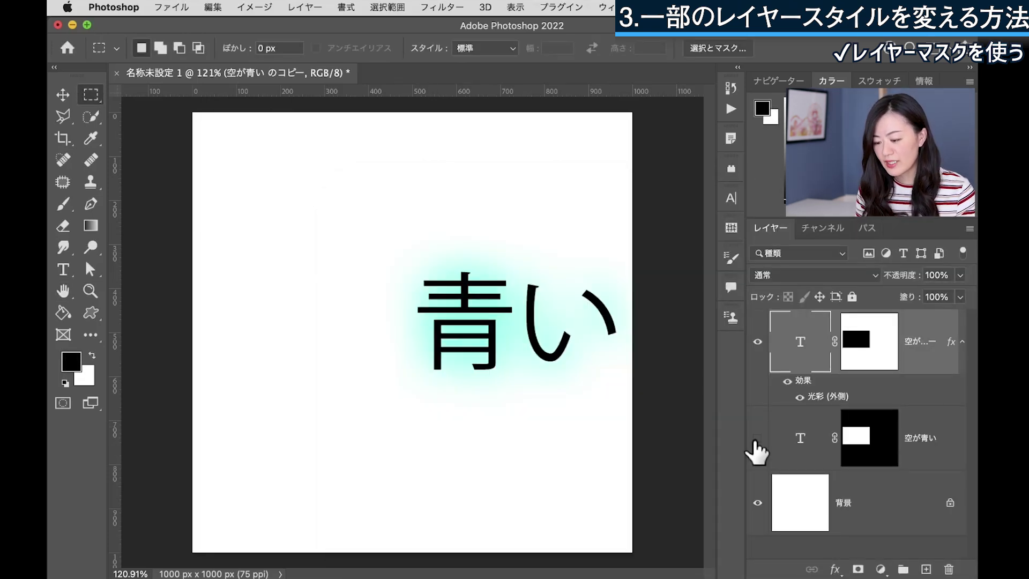
Make the original 空が layer visible again and give it a pink Stroke effect
{"action": "left_click", "coordinate": [756, 439]}
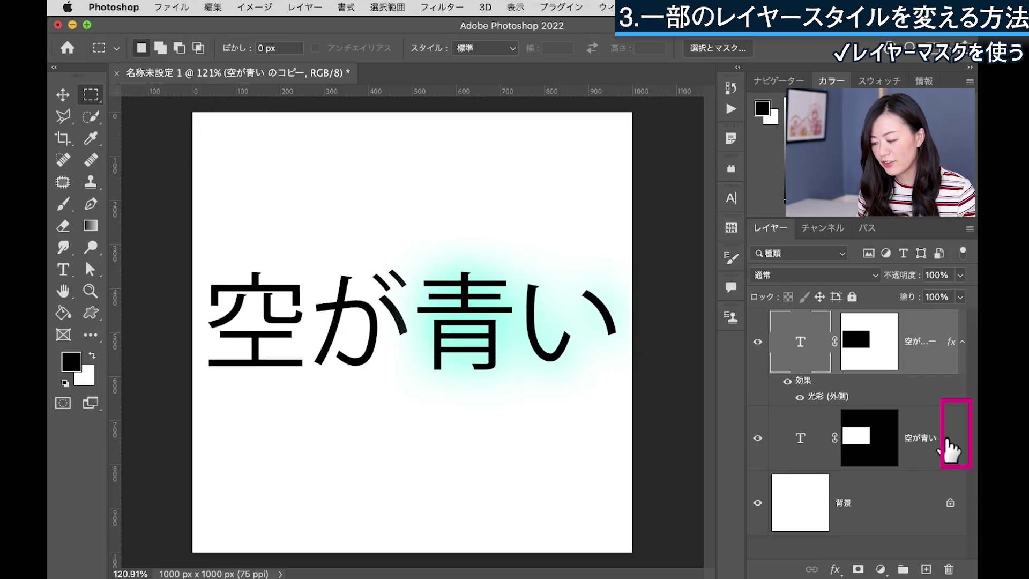
{"action": "double_click", "coordinate": [947, 450]}
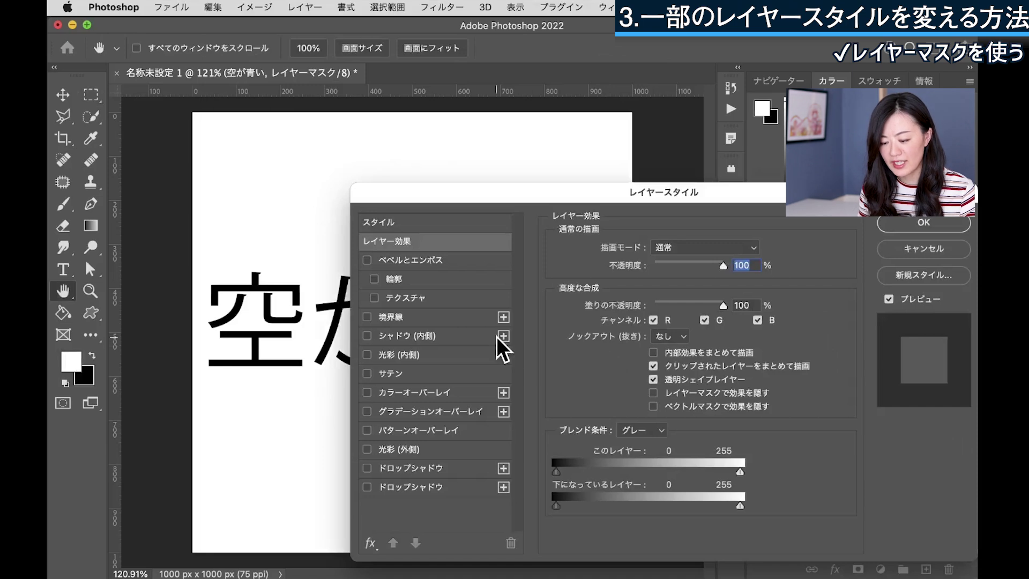
{"action": "left_click", "coordinate": [444, 316]}
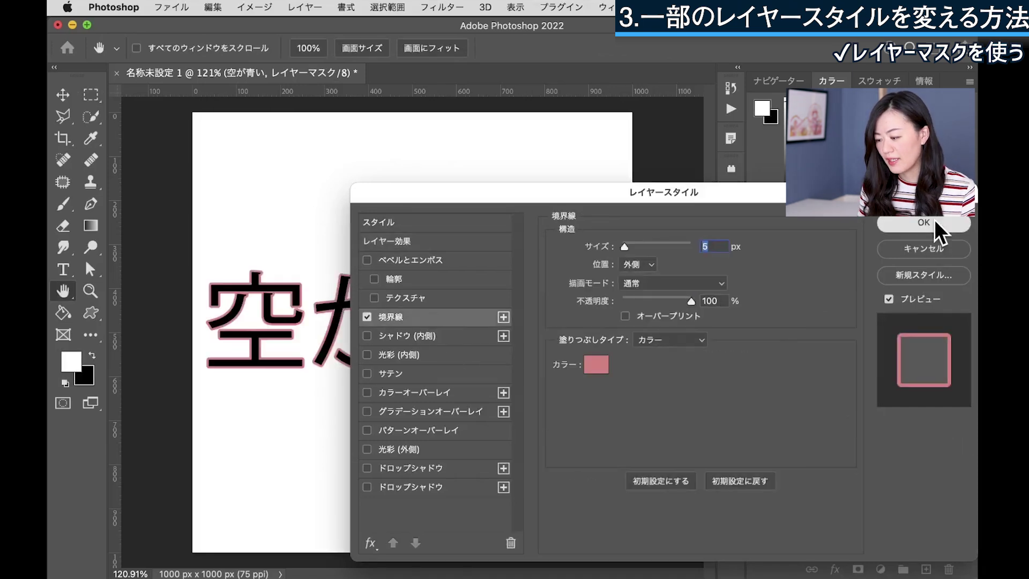
{"action": "left_click", "coordinate": [926, 224]}
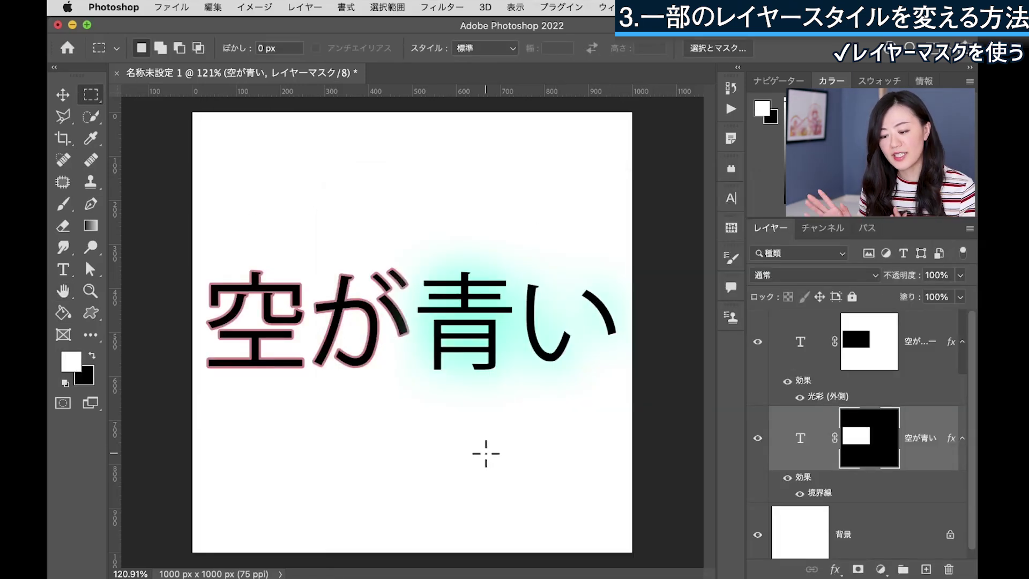